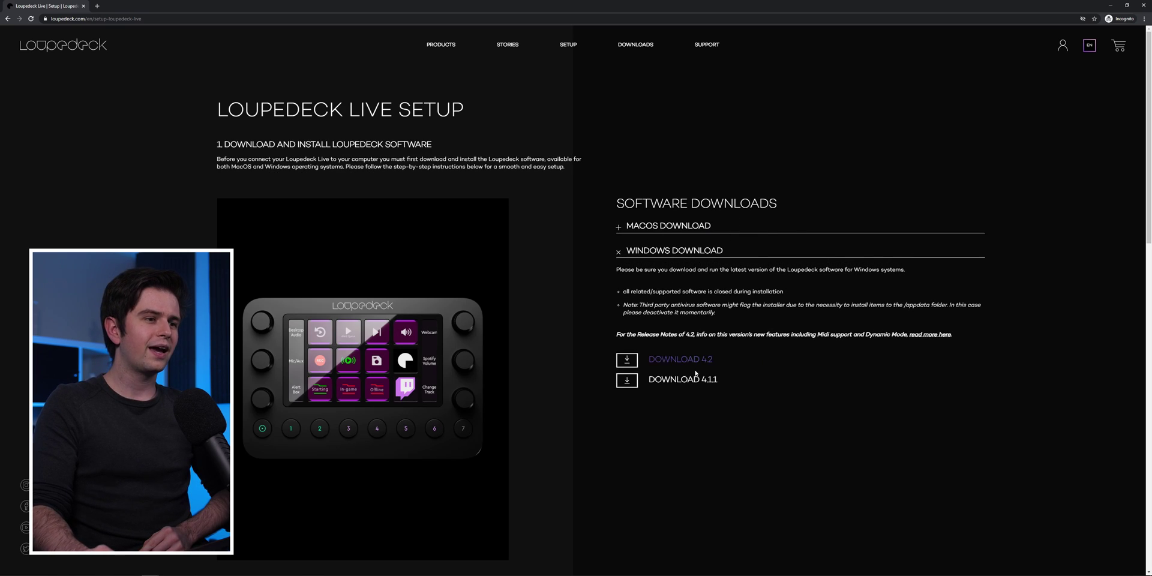
# Start the Windows download of Loupedeck software version 4.2 and cancel it.
pyautogui.click(690, 360)
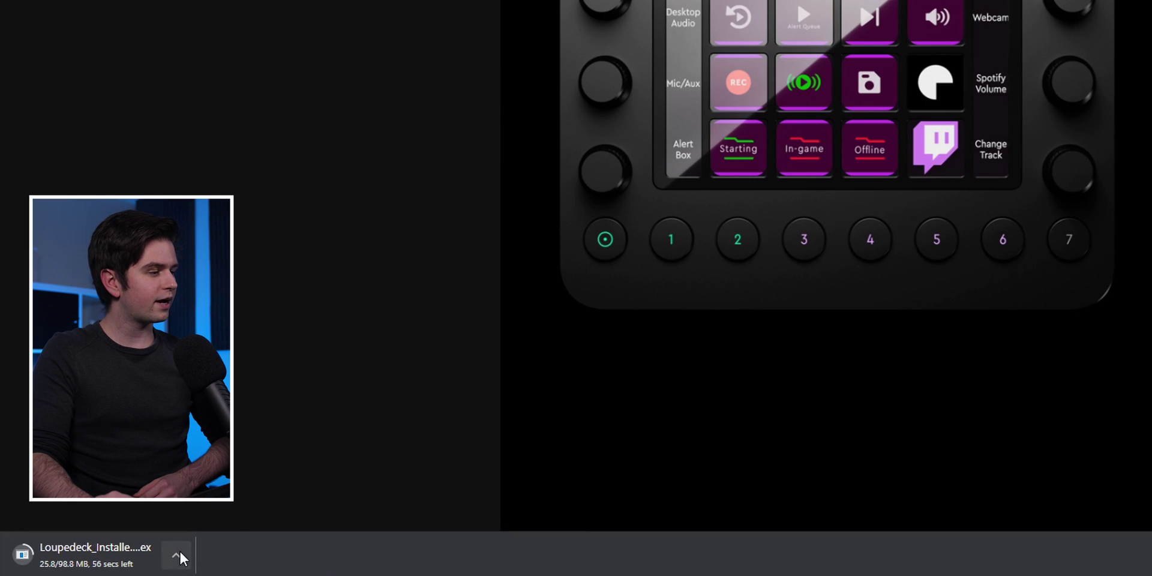
pyautogui.click(180, 558)
pyautogui.click(218, 528)
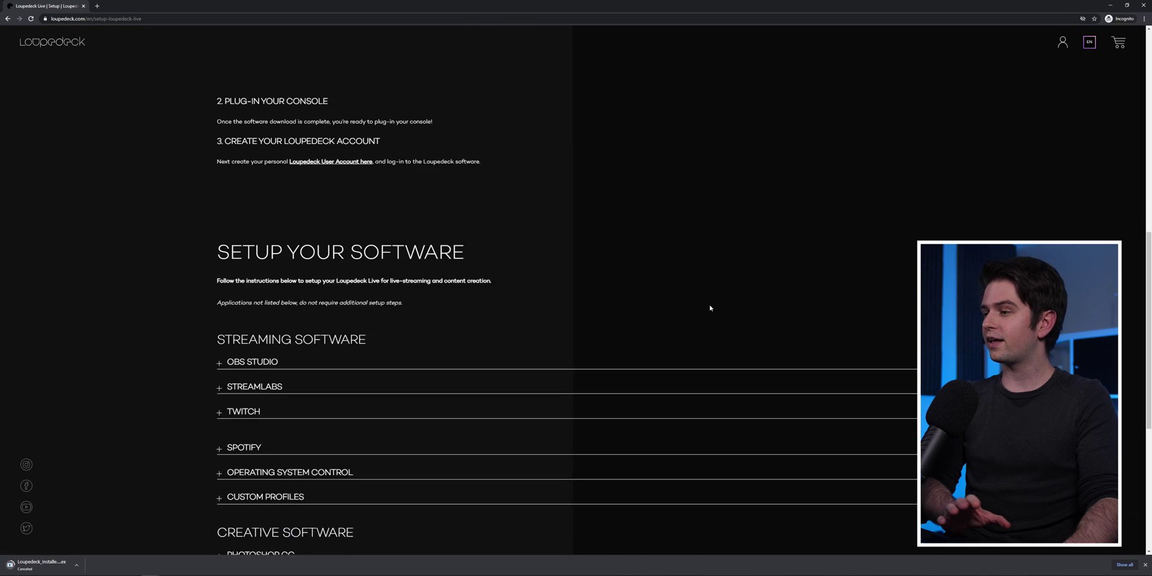
# View the OBS Studio instructions under Streaming Software in the Setup Your Software section.
pyautogui.scroll(-3, 710, 308)
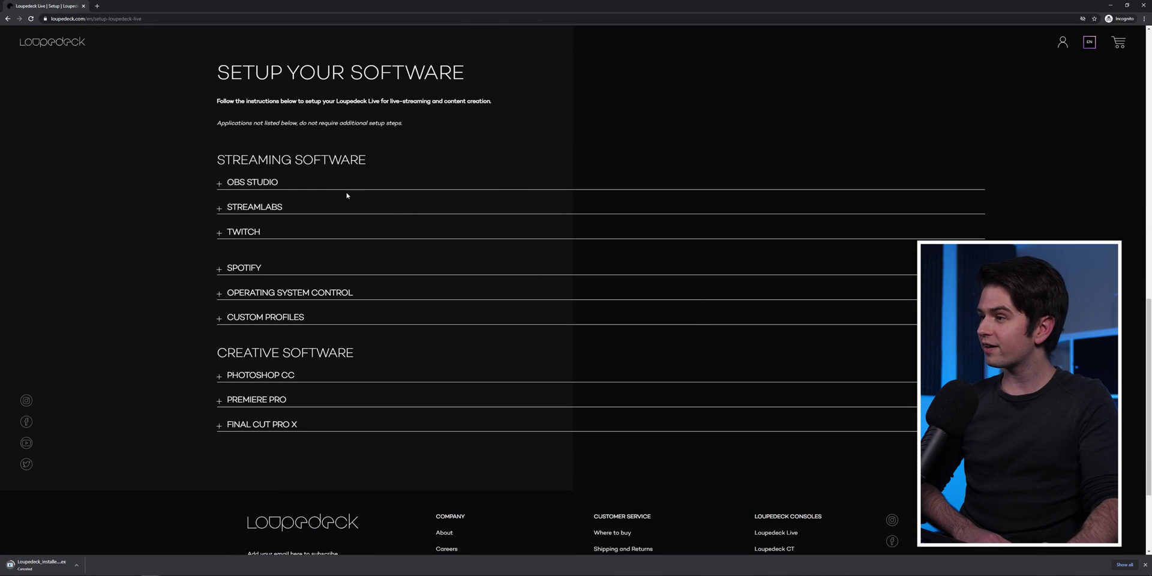
pyautogui.click(258, 184)
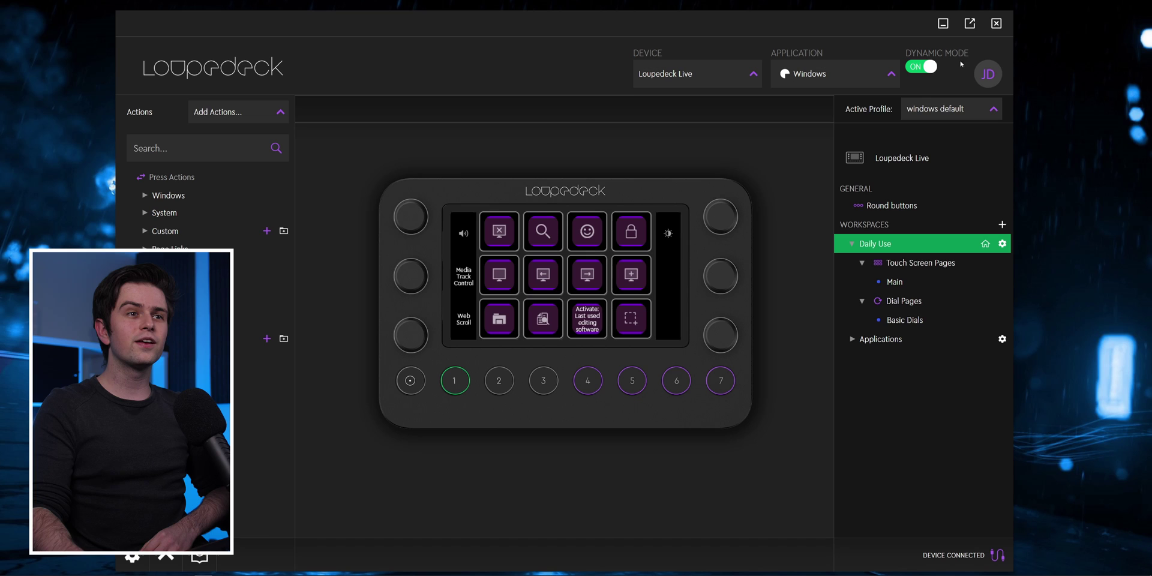
# Review the signed-in profile details, the device configuration and the linked accounts in the global settings.
pyautogui.click(998, 73)
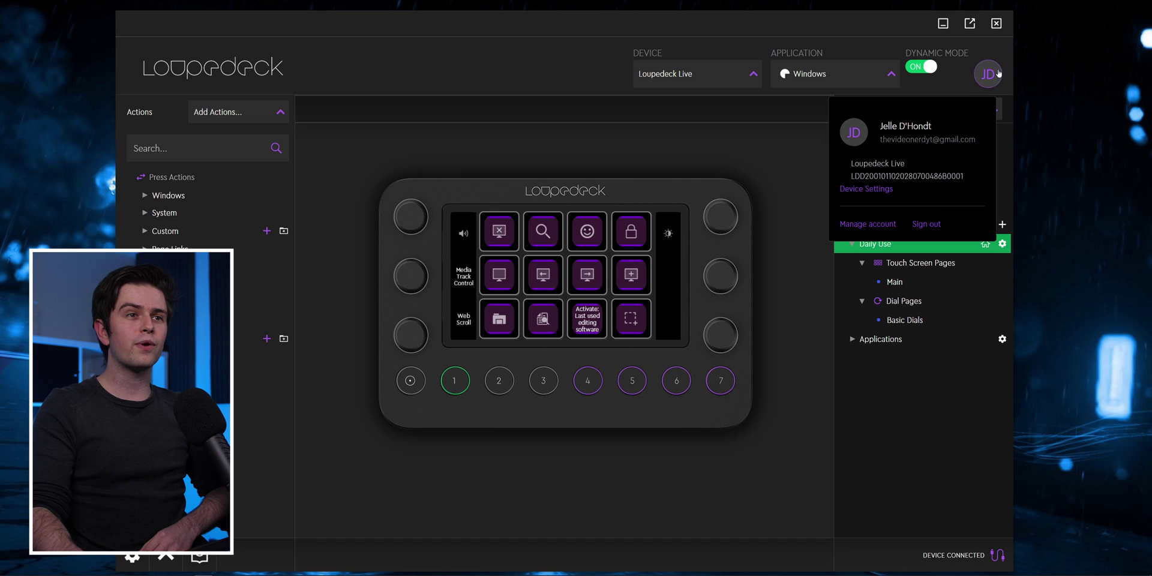
pyautogui.click(925, 413)
pyautogui.click(133, 556)
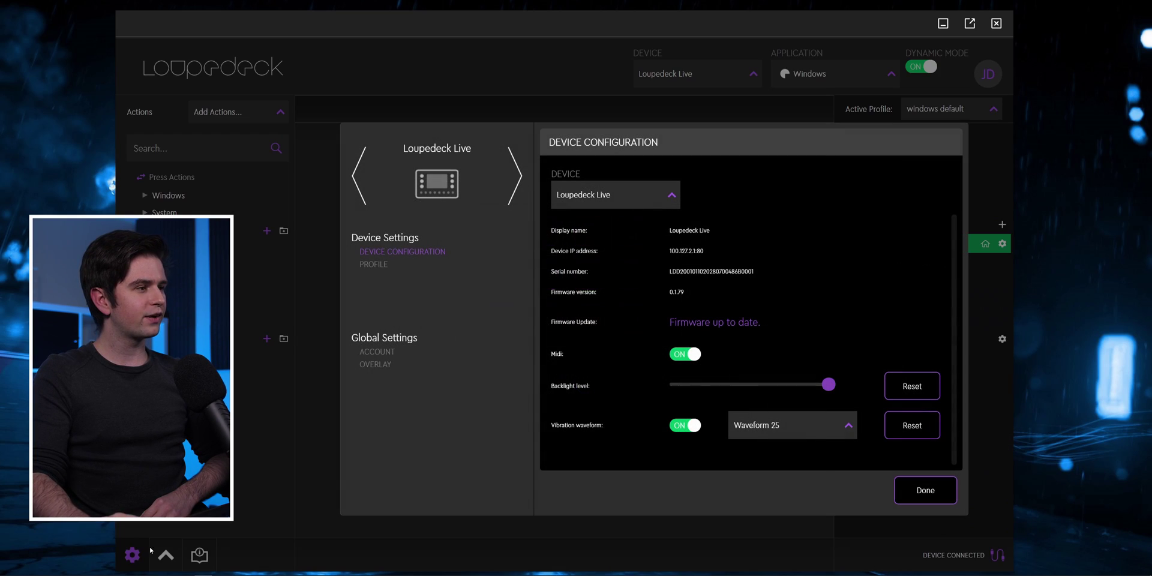
pyautogui.click(379, 354)
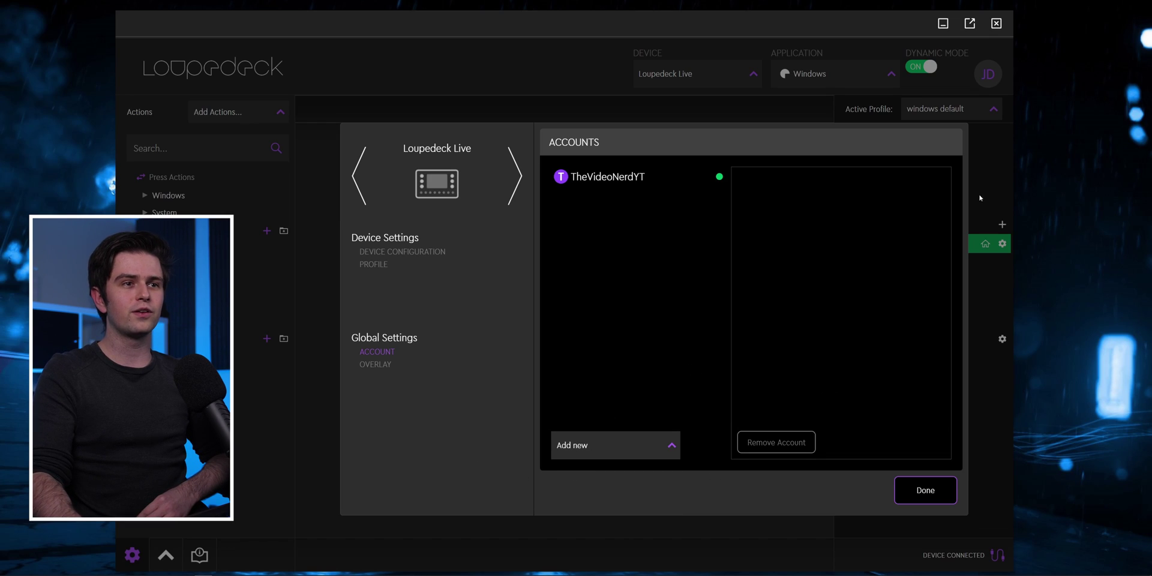
pyautogui.click(936, 490)
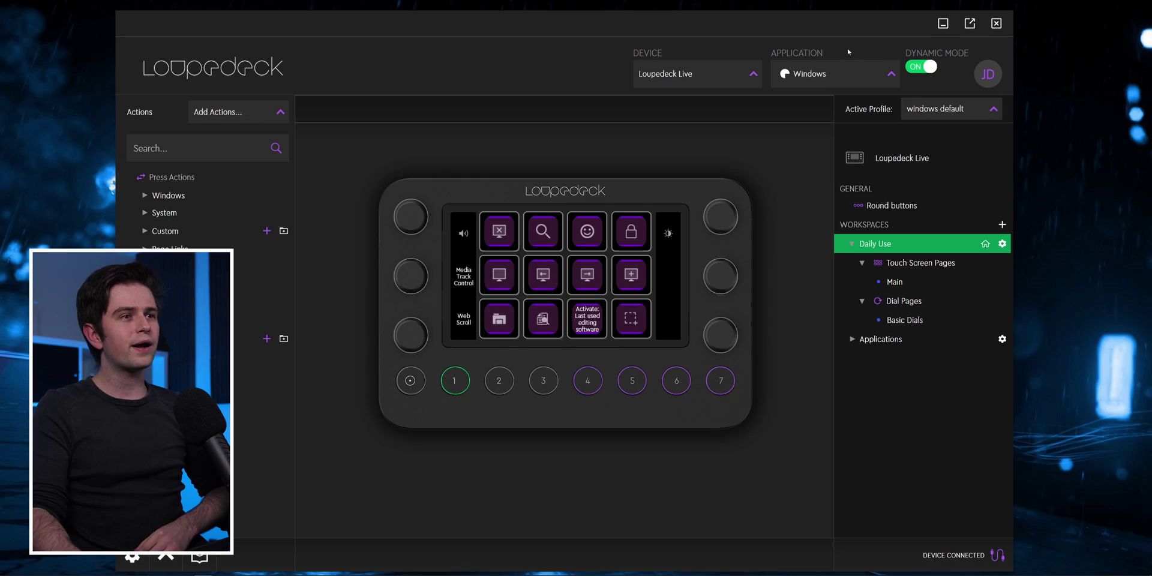
# Switch the configured application from Windows to OBS Studio and browse the other available applications.
pyautogui.click(858, 76)
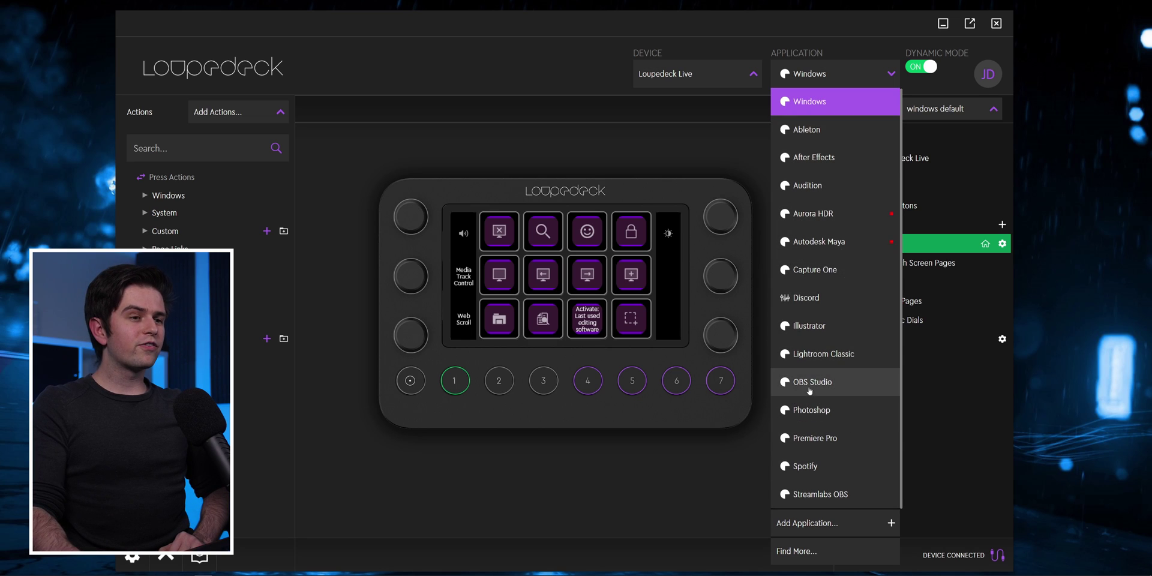
pyautogui.click(829, 382)
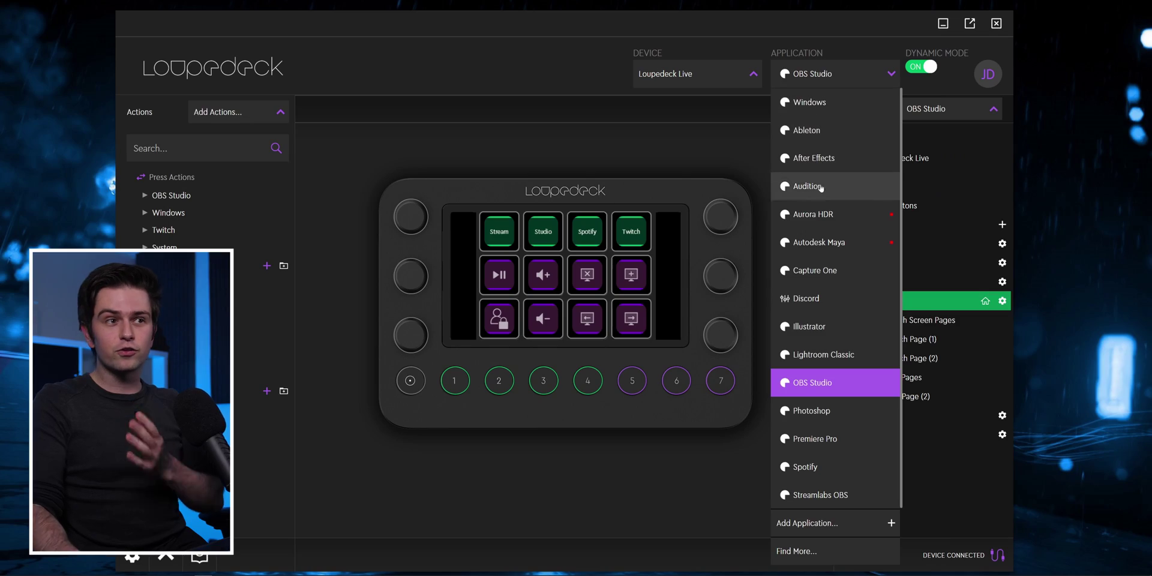
pyautogui.click(817, 465)
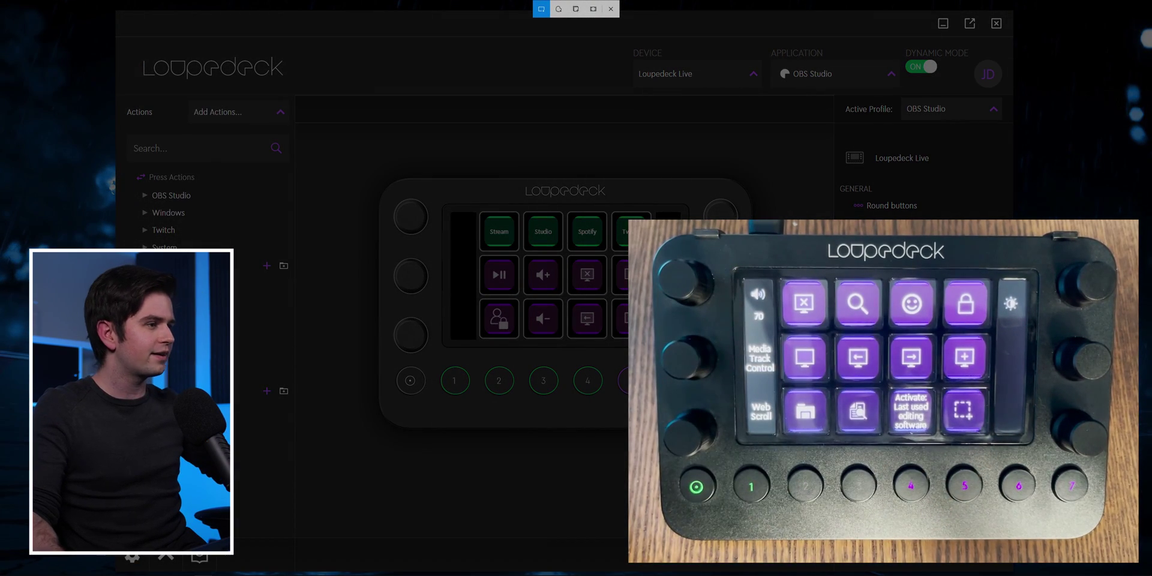
# Capture a rectangular screen snip over the Loupedeck window and launch Adobe Photoshop 2021.
pyautogui.moveTo(338, 74); pyautogui.dragTo(781, 450)
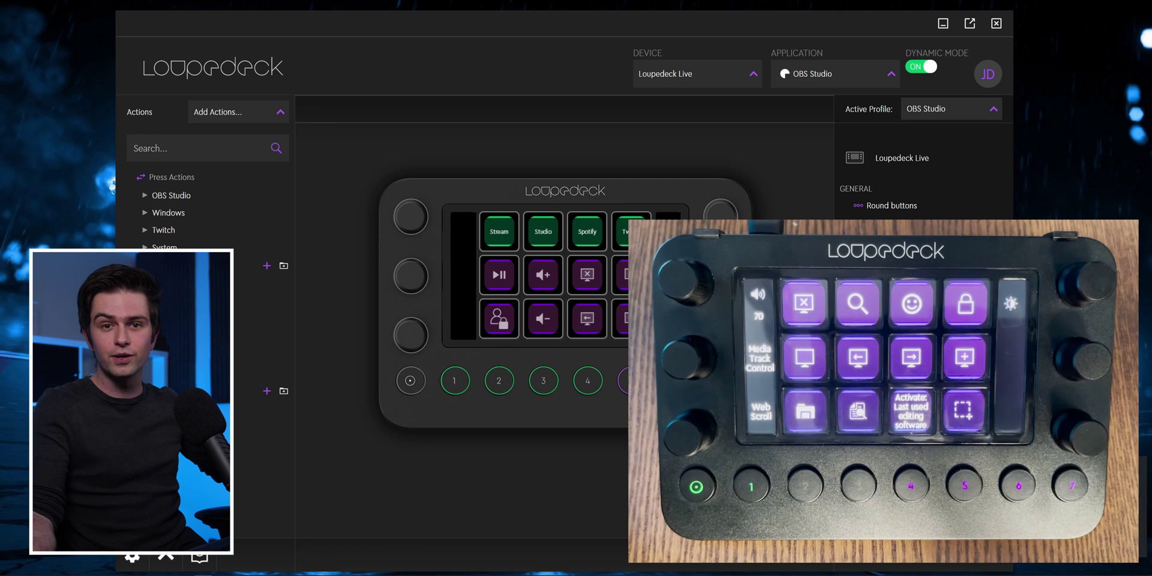
pyautogui.press('super')
pyautogui.write('photosho')
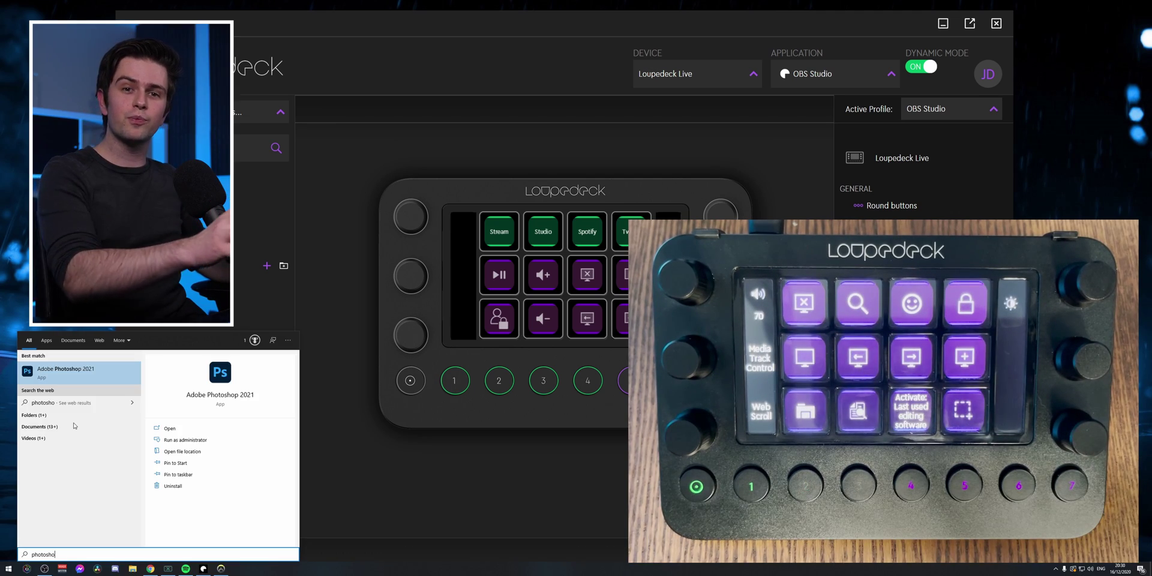
pyautogui.click(91, 371)
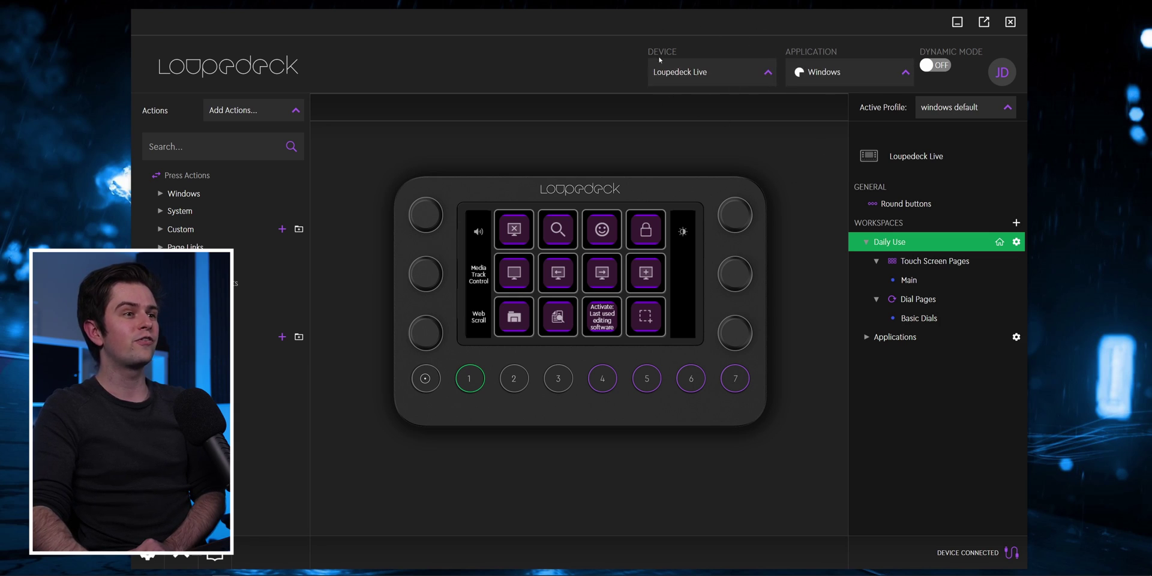
# Select OBS Studio as the application to configure with dynamic mode off, and look through the application list.
pyautogui.click(862, 76)
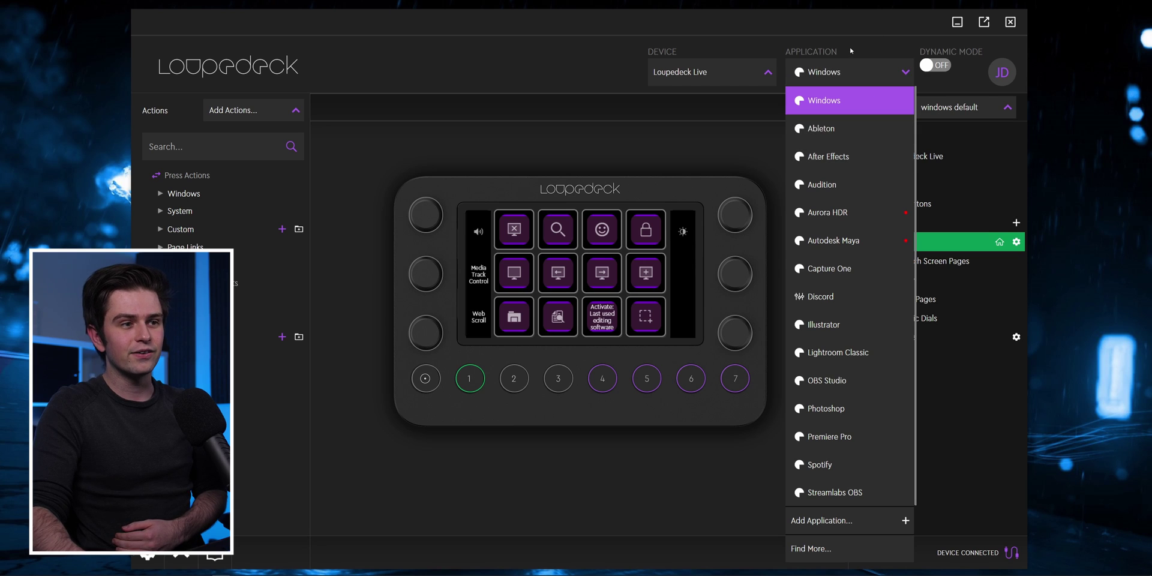
pyautogui.click(850, 384)
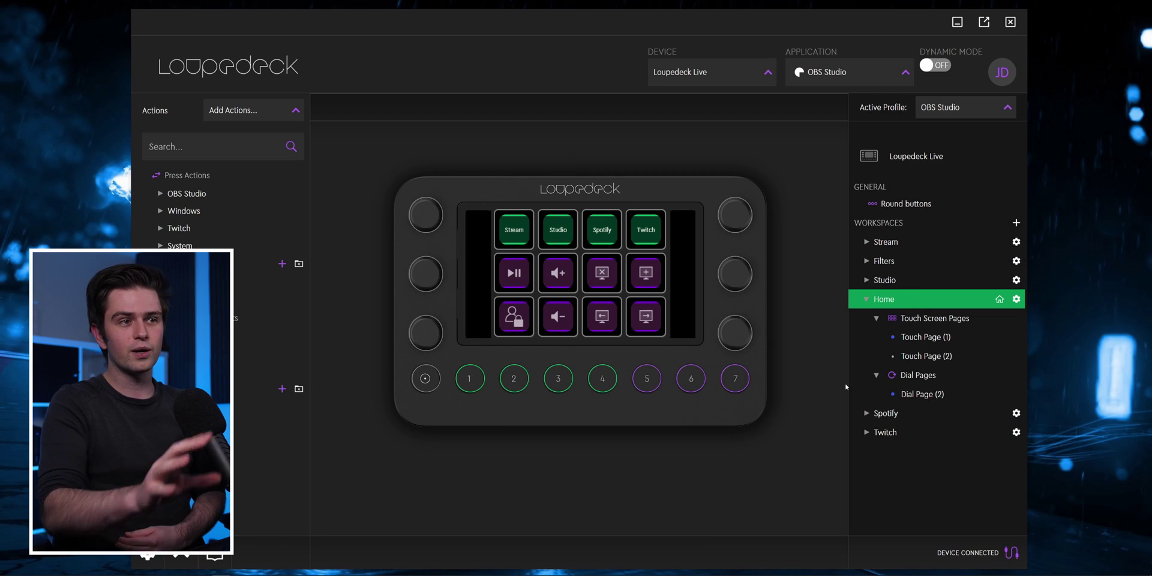
pyautogui.click(849, 72)
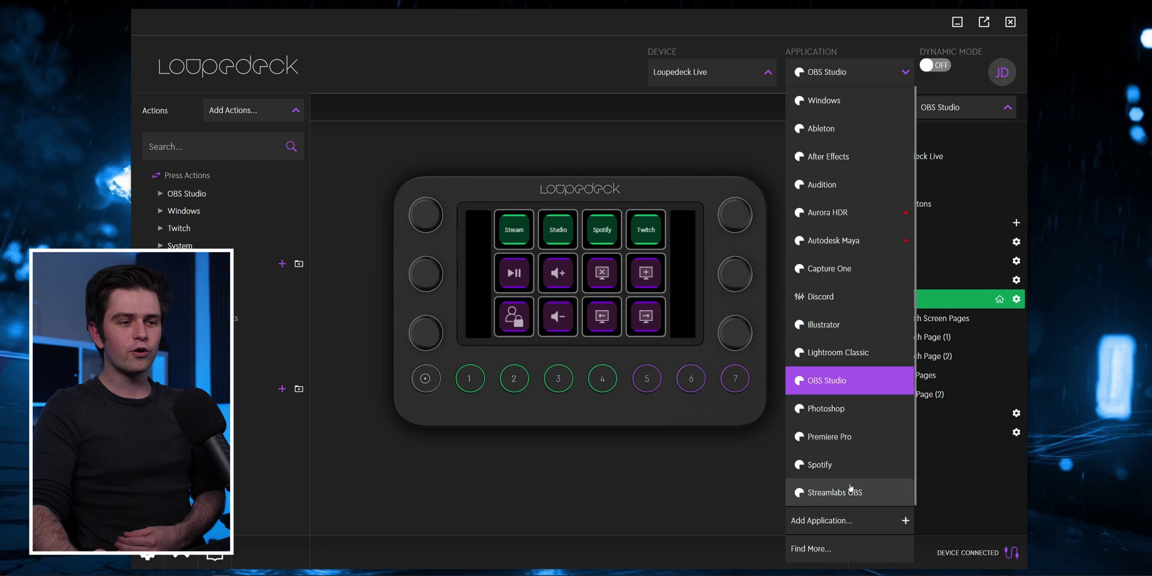
pyautogui.click(906, 72)
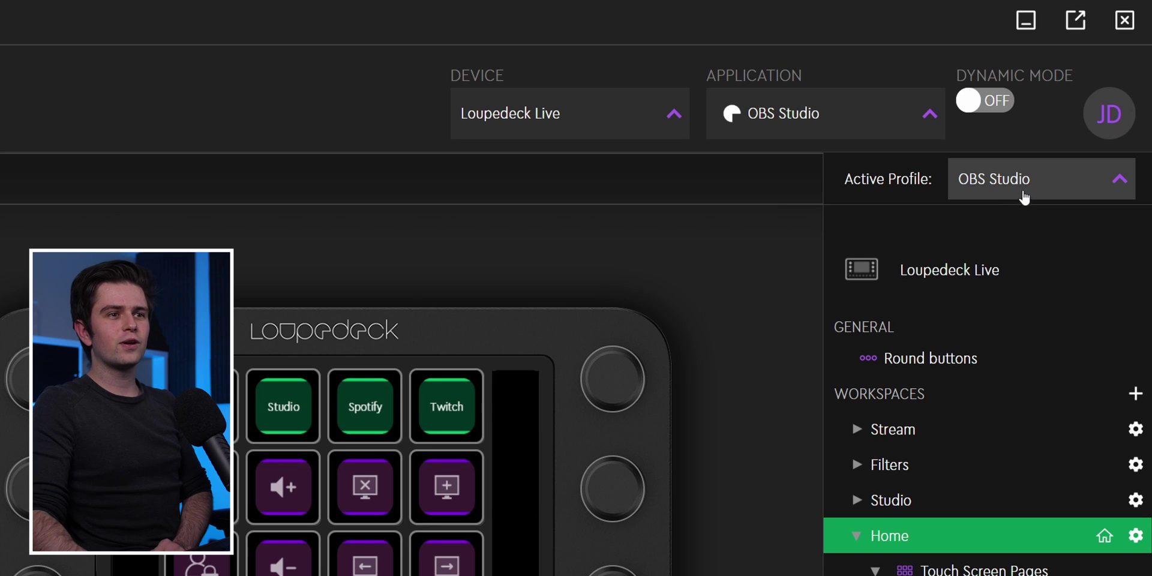
# Create a new empty OBS Studio profile named "obs studio tutorial youtube" and save it.
pyautogui.click(1042, 180)
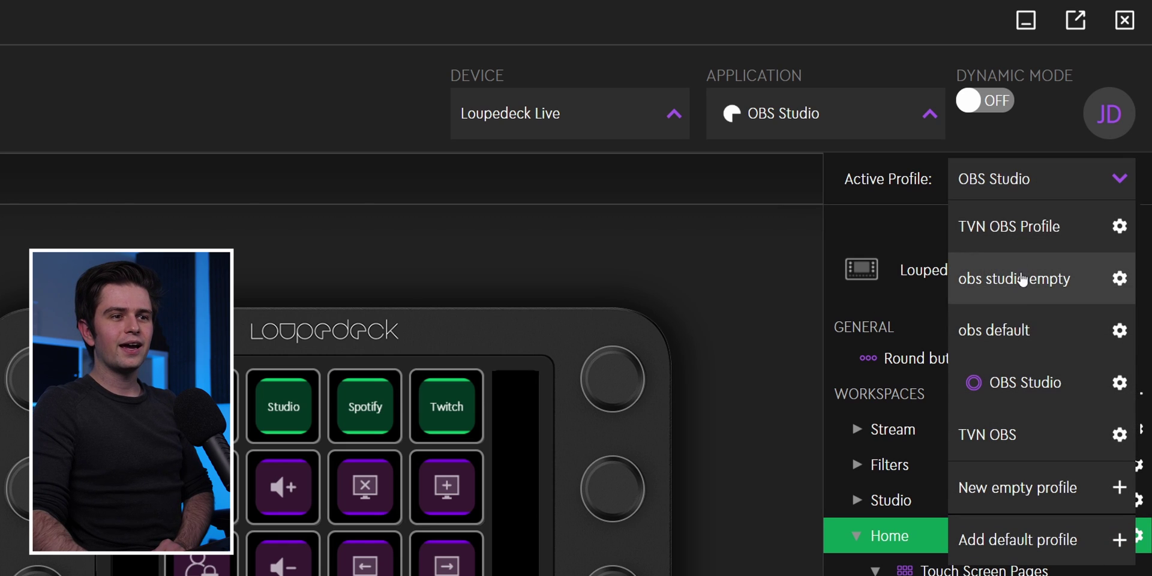
pyautogui.click(1024, 484)
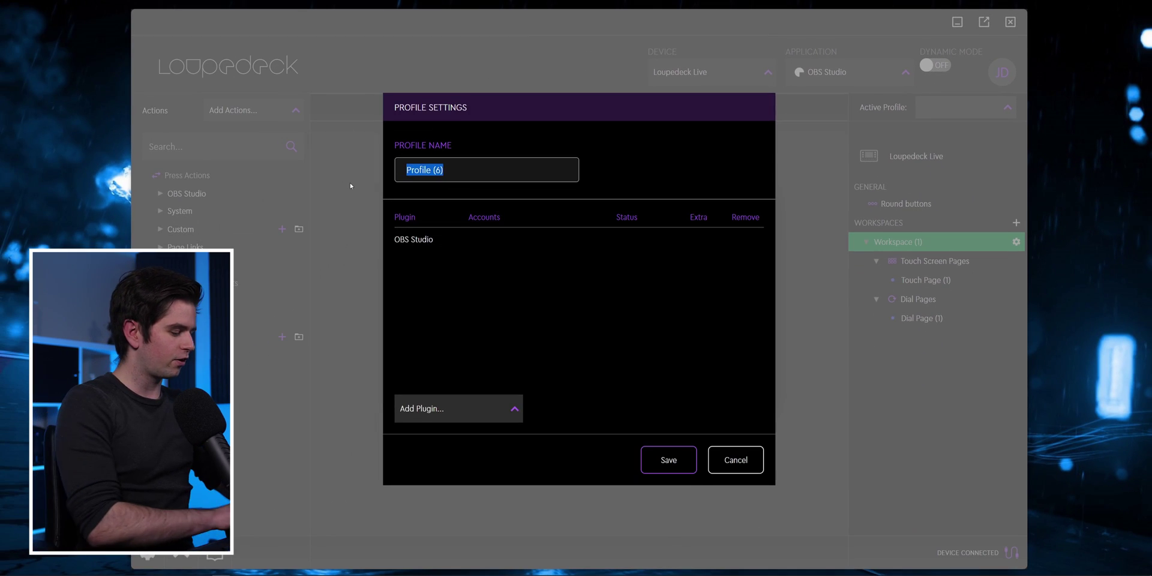
pyautogui.write('obs stu')
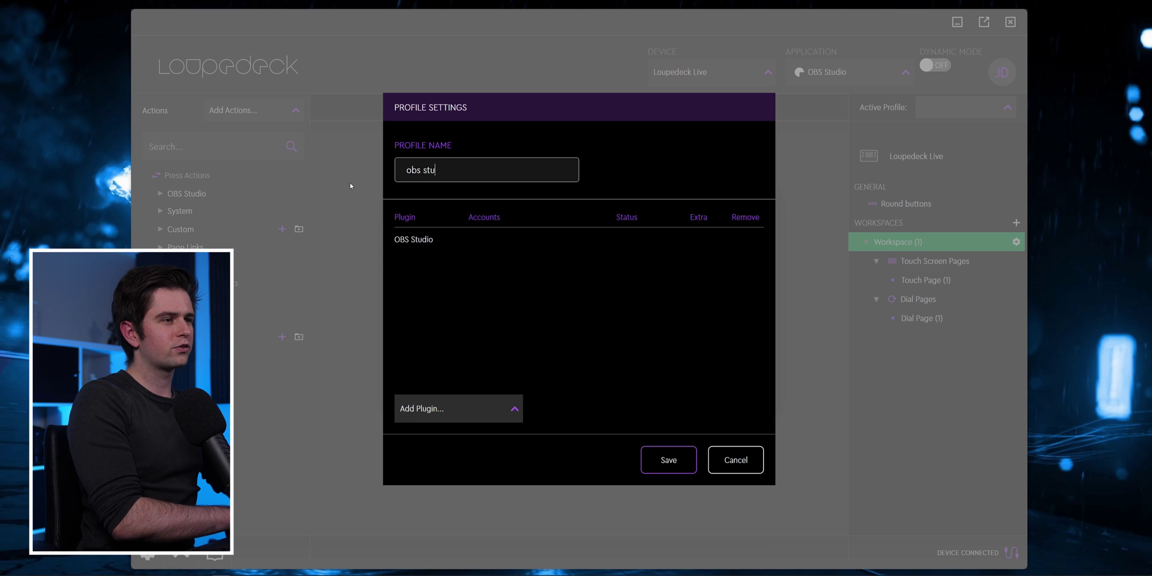
pyautogui.write('dio tutorial youtu')
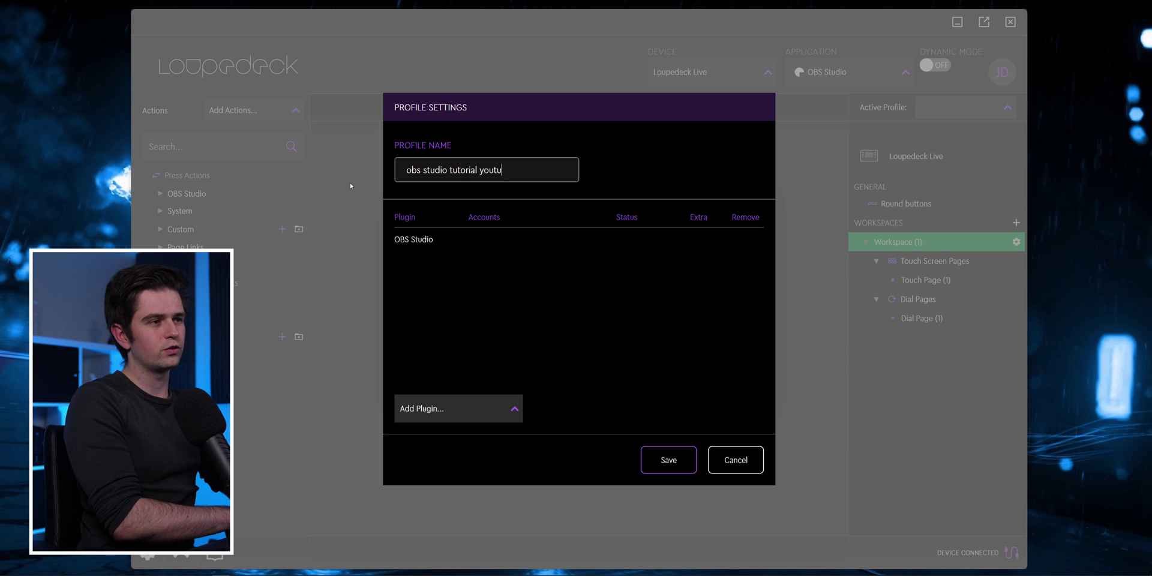
pyautogui.write('be')
pyautogui.click(675, 463)
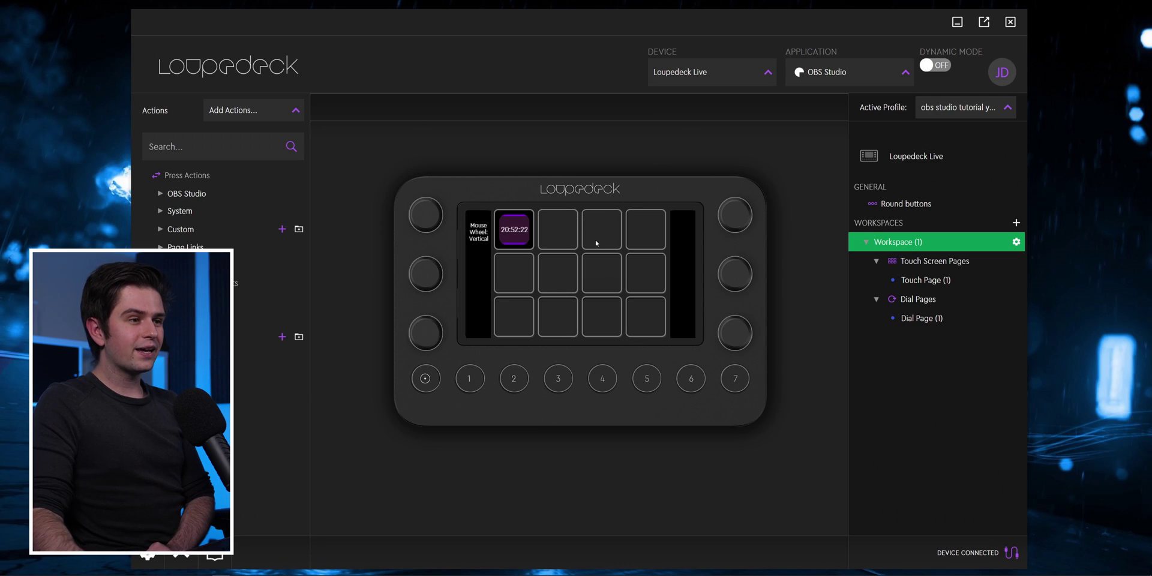
# Examine the assignment views of the new profile's touch buttons, dials and round buttons.
pyautogui.click(597, 242)
pyautogui.moveTo(490, 191); pyautogui.dragTo(645, 190)
pyautogui.click(339, 108)
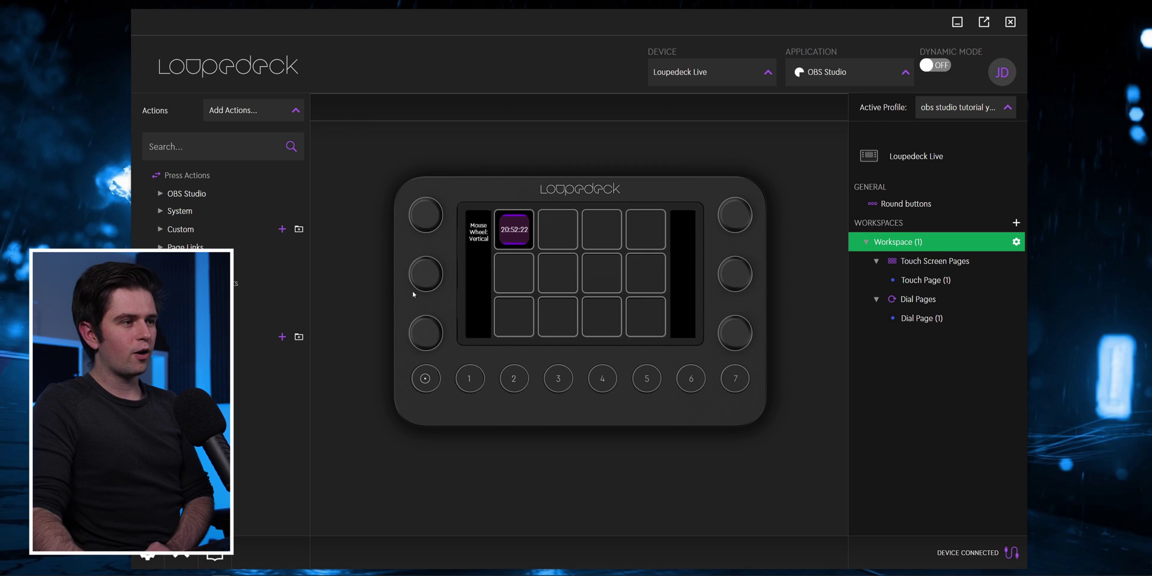
pyautogui.click(422, 216)
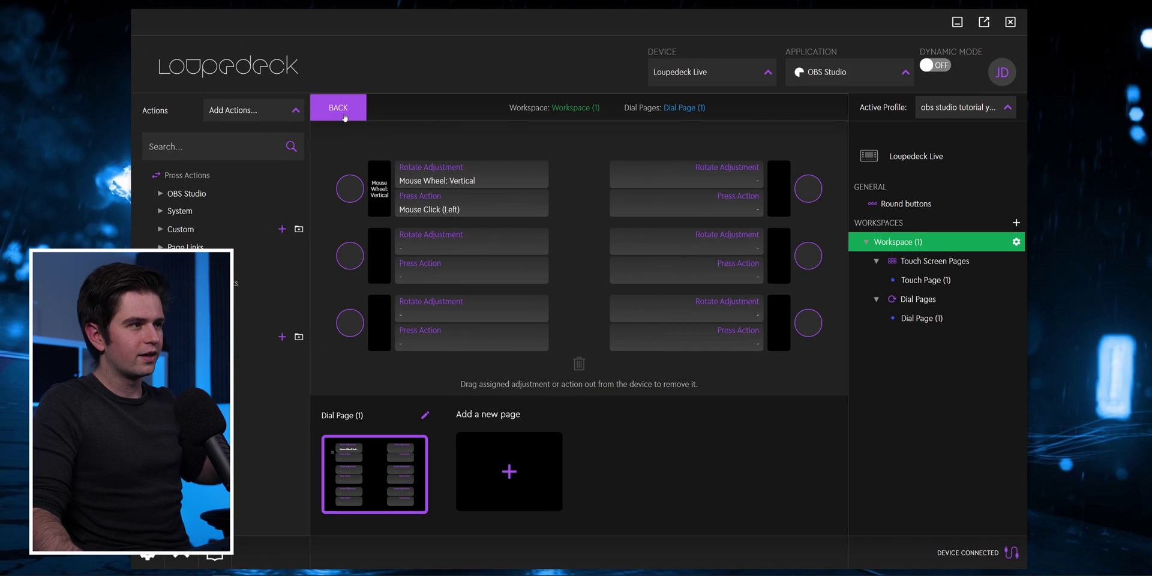
pyautogui.click(340, 111)
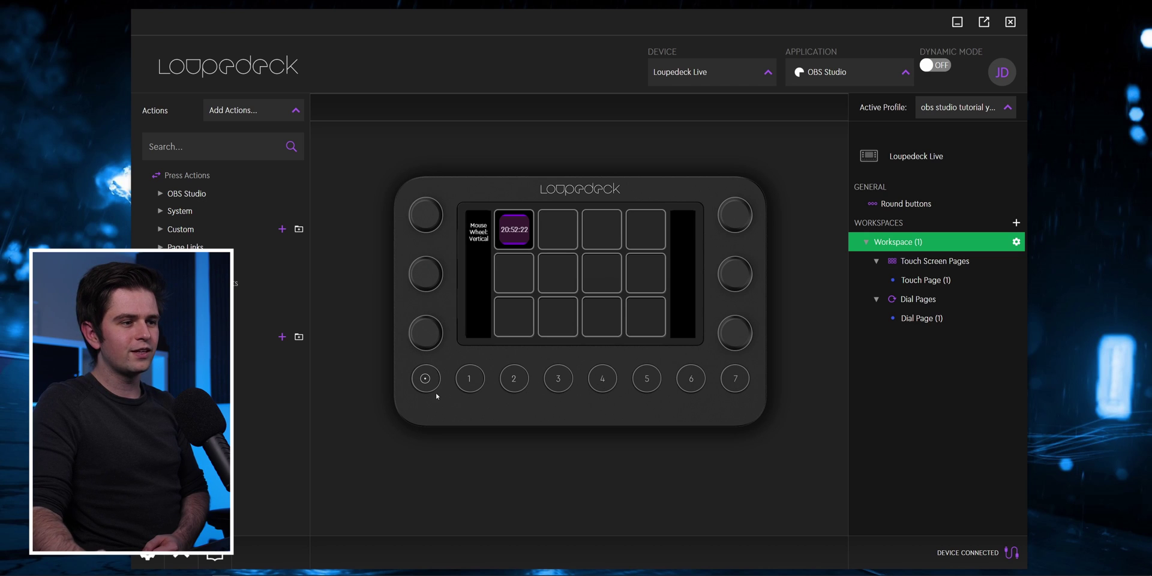
pyautogui.click(558, 379)
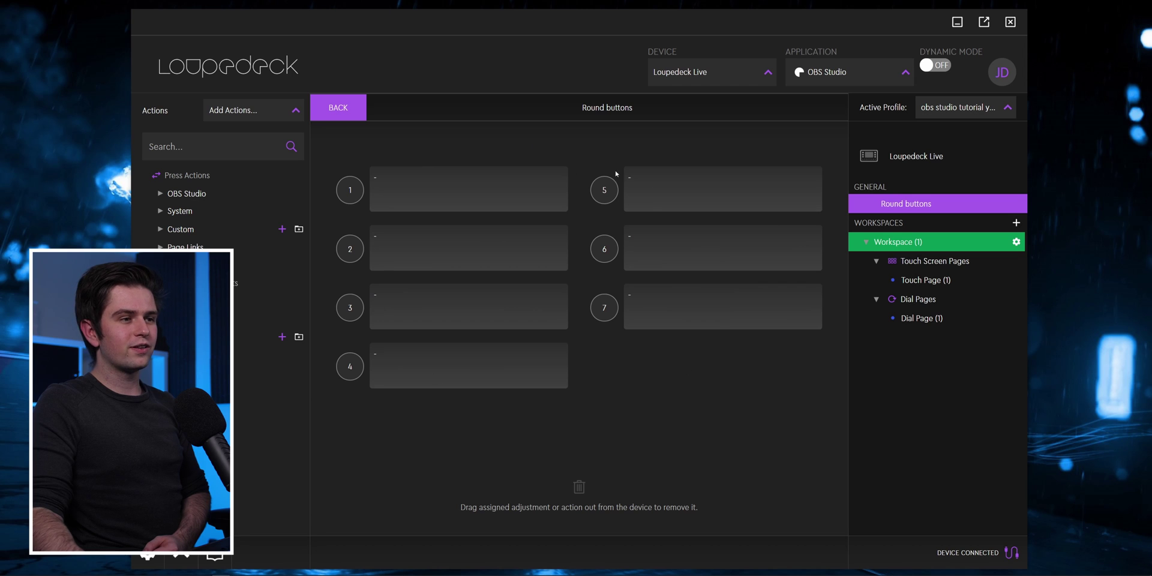
pyautogui.click(345, 112)
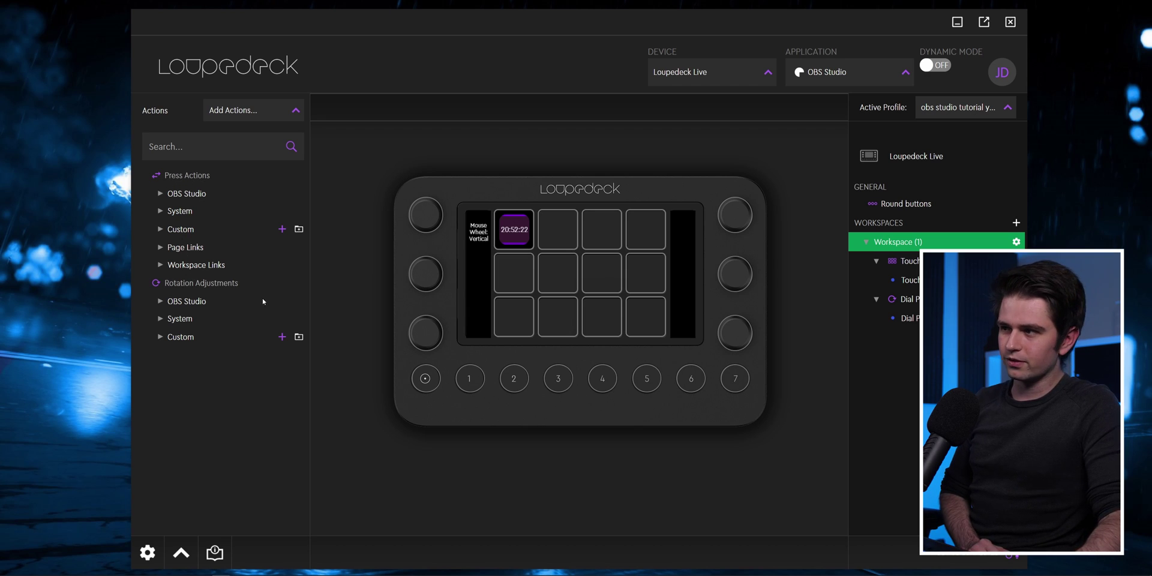
# Assign the system action Activate Photoshop to the second touch button in the first row of Touch Page (1).
pyautogui.click(565, 235)
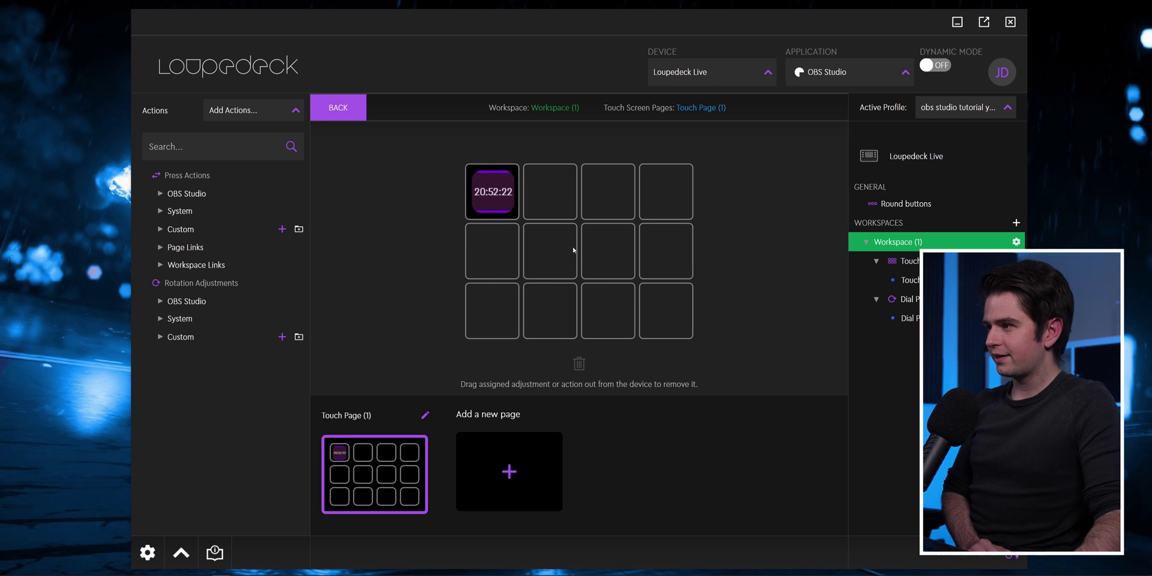
pyautogui.click(159, 212)
pyautogui.click(168, 231)
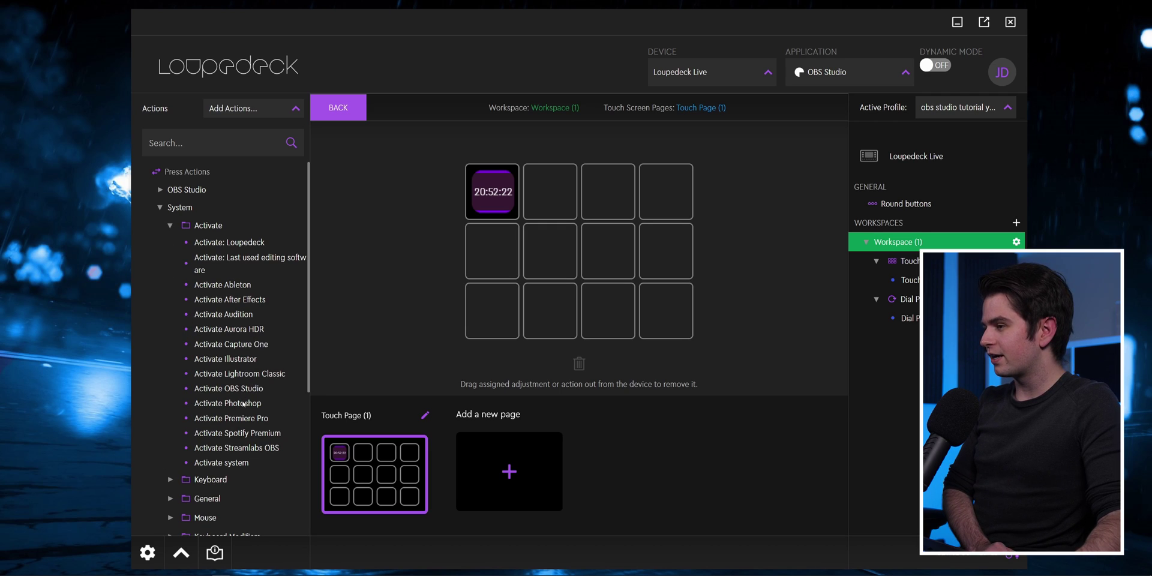
pyautogui.moveTo(217, 408); pyautogui.dragTo(550, 195)
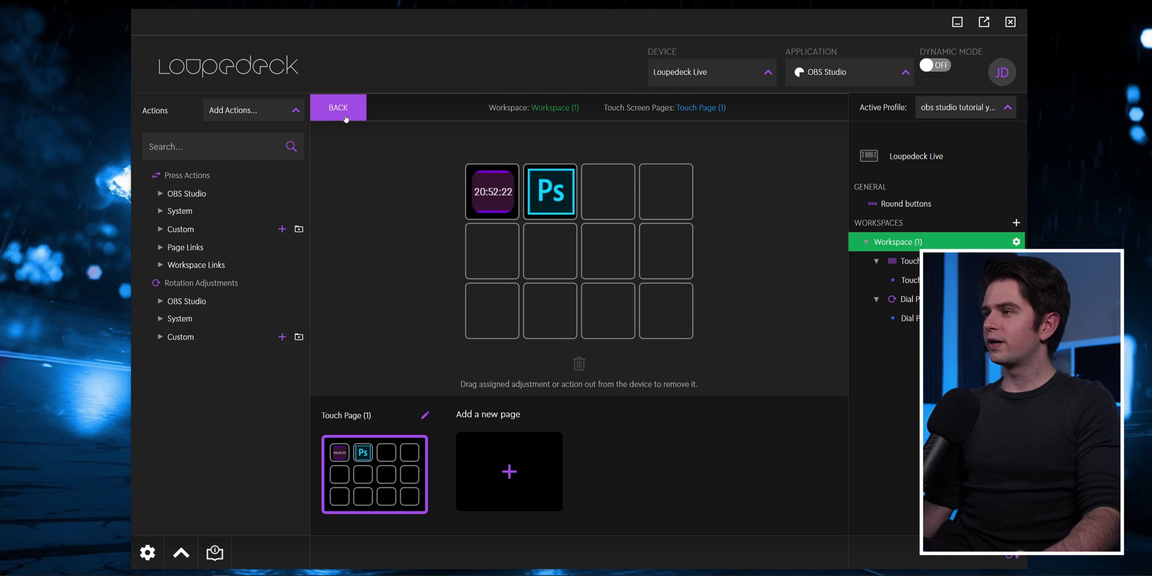
pyautogui.click(339, 111)
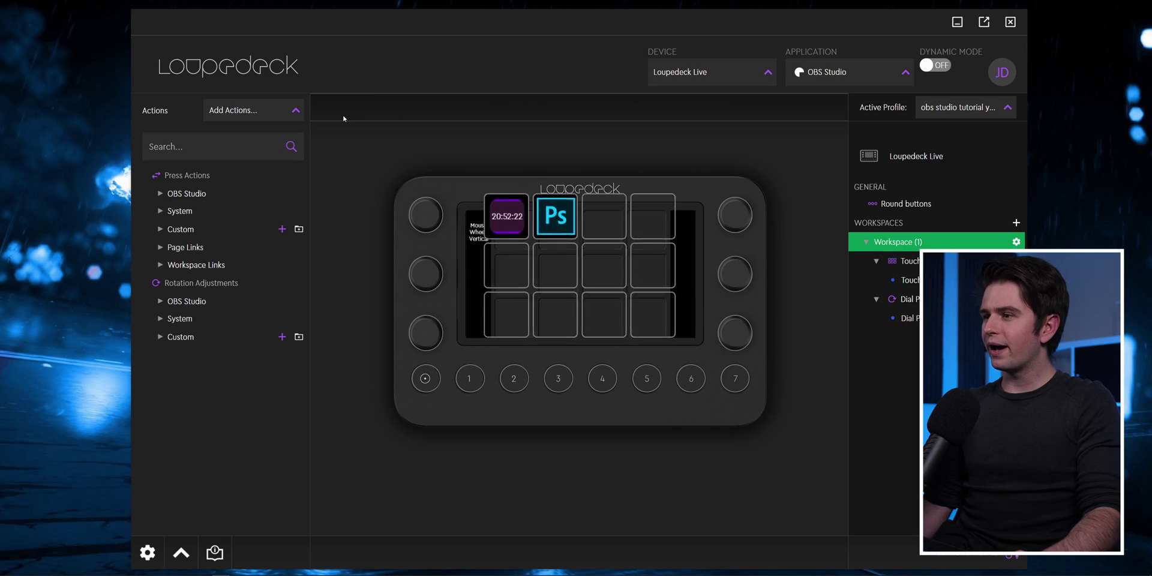
# Open Dial Page (1) and add the Windows action set to the profile's available actions.
pyautogui.click(409, 214)
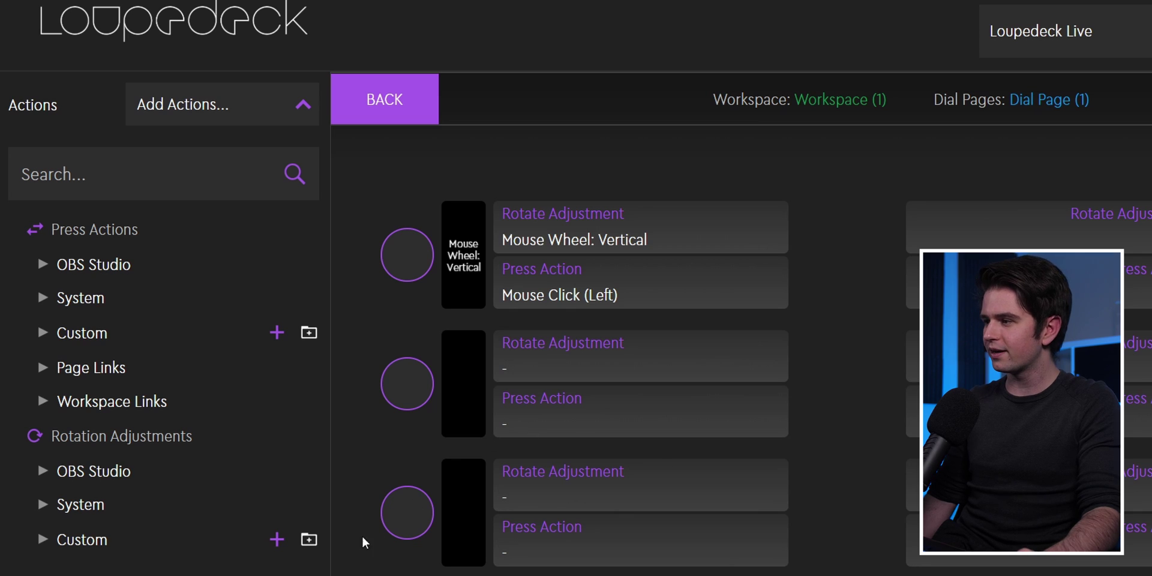
pyautogui.click(254, 119)
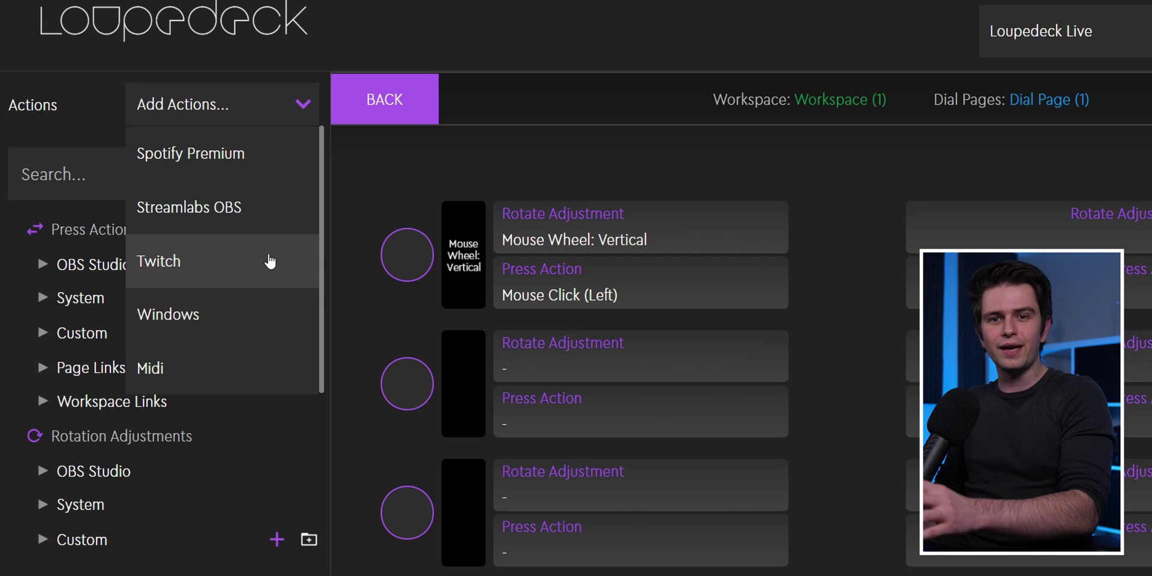
pyautogui.click(186, 313)
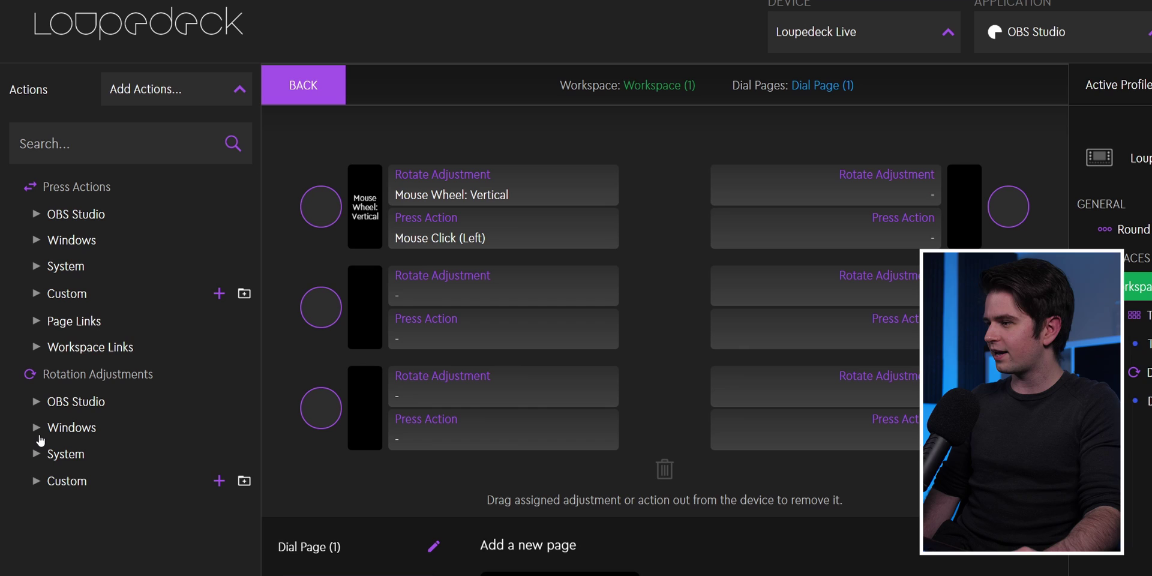
# Examine the Windows rotation adjustments in the Media and System folders.
pyautogui.click(36, 428)
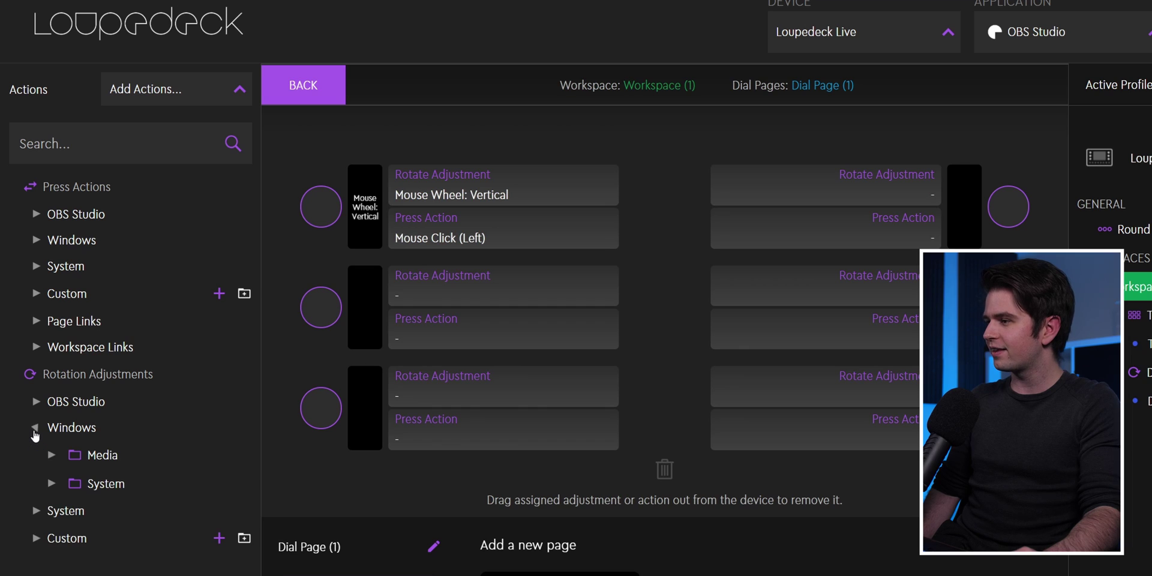
pyautogui.click(51, 455)
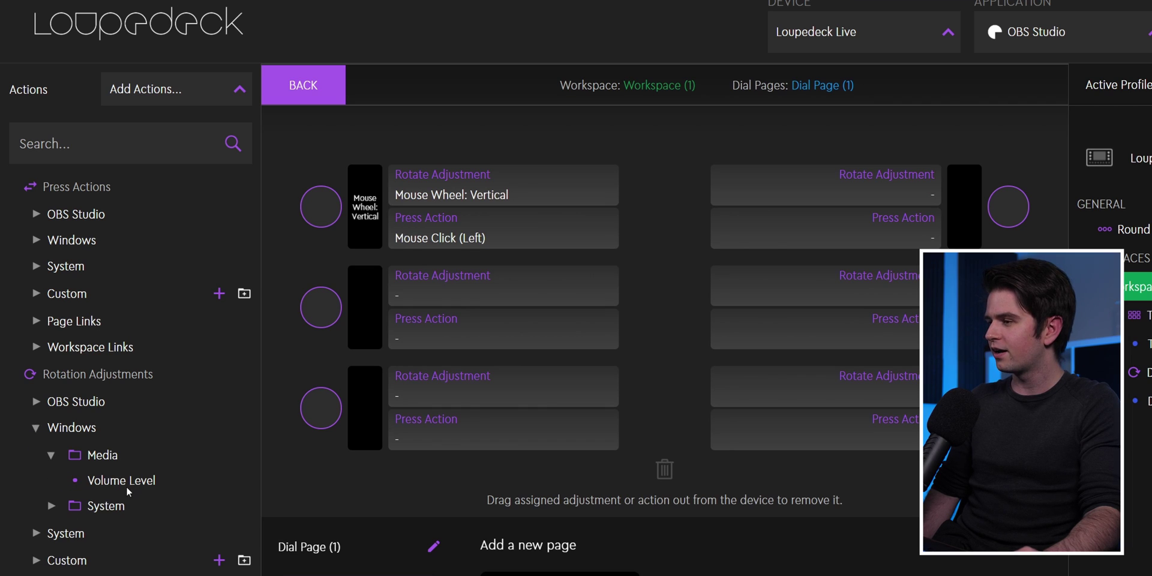
pyautogui.click(52, 507)
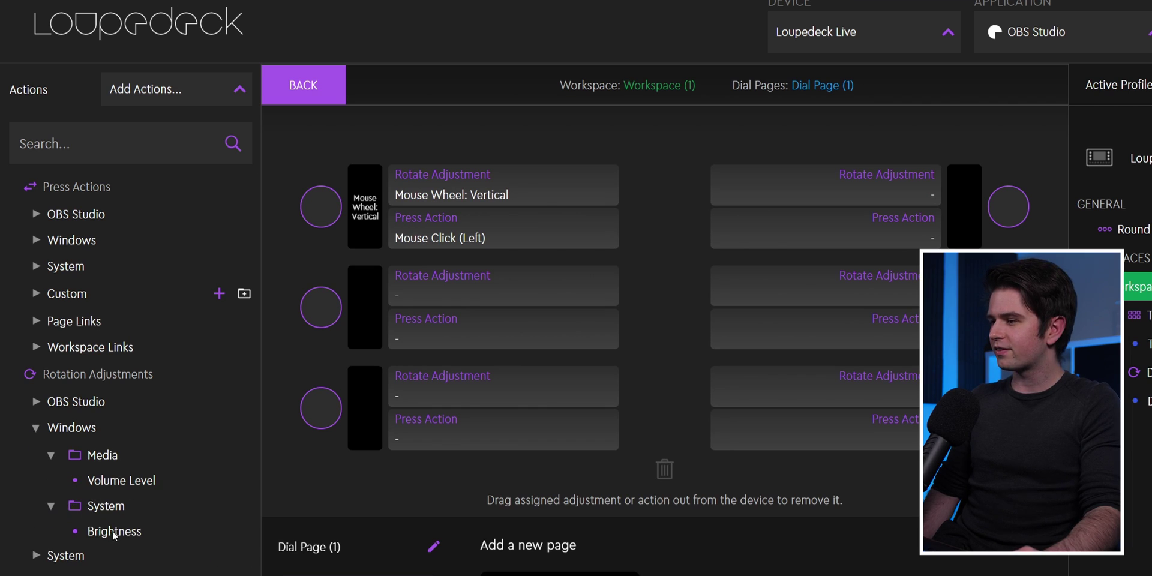
pyautogui.click(51, 457)
pyautogui.click(40, 428)
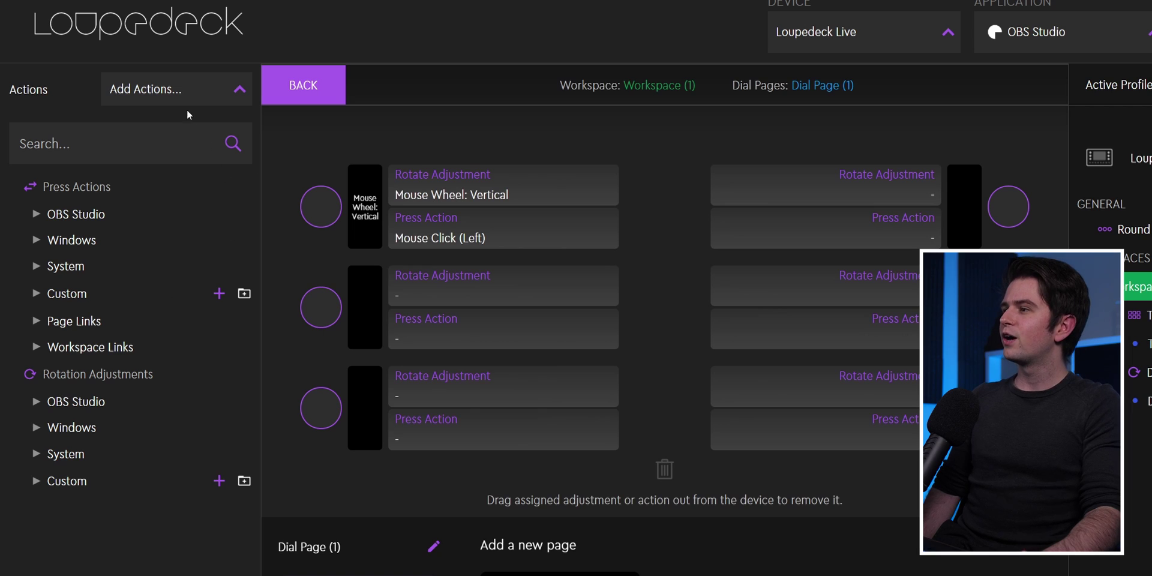
# Add the Spotify Premium and Twitch action sets to the profile's available actions.
pyautogui.click(154, 91)
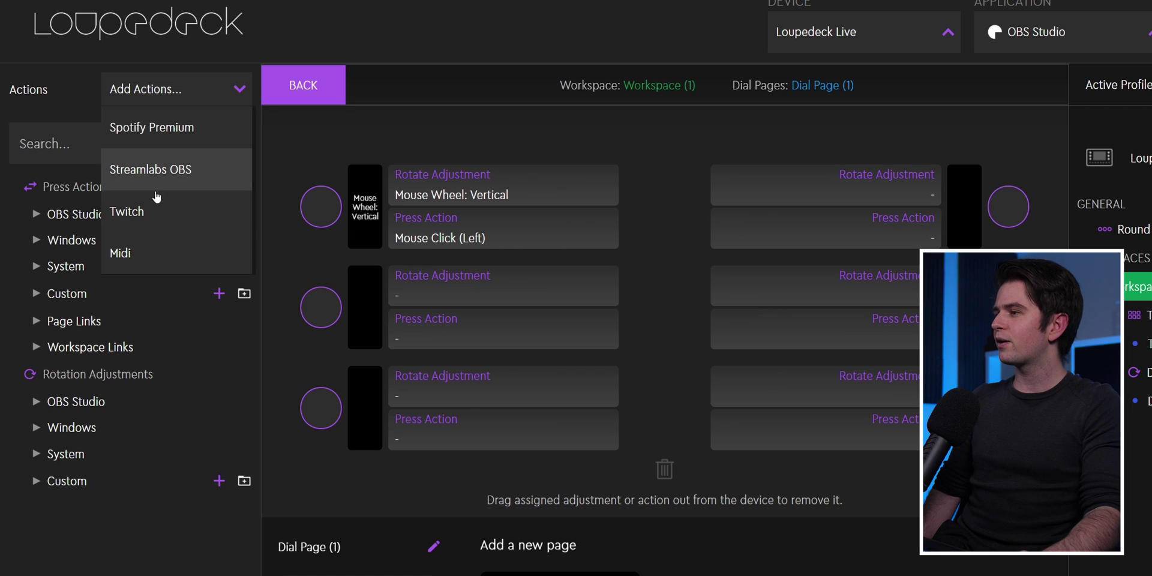
pyautogui.click(147, 129)
pyautogui.click(156, 97)
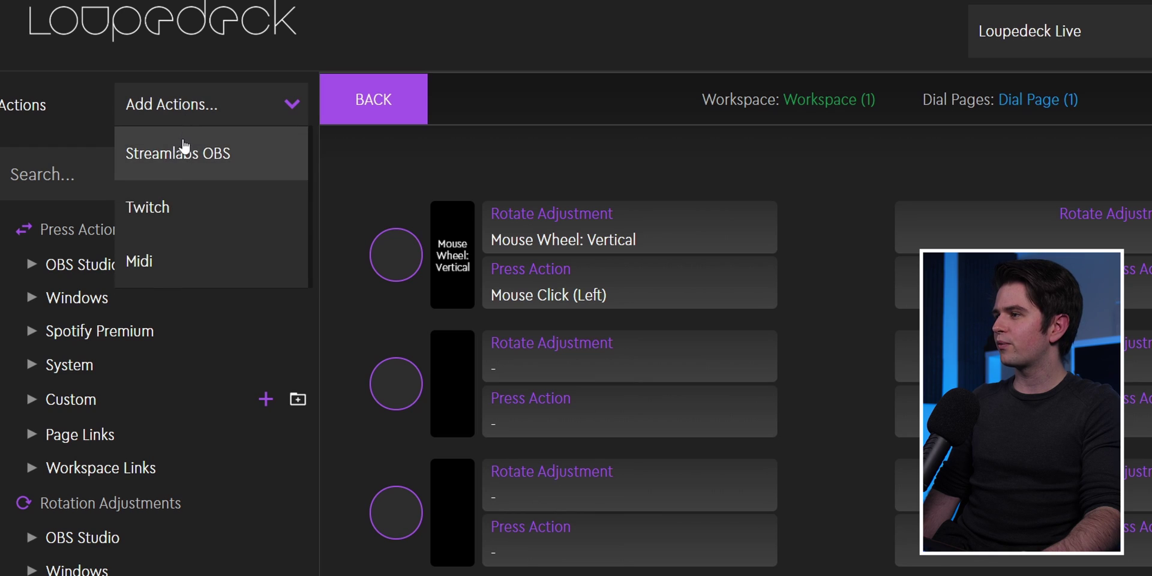
pyautogui.click(184, 217)
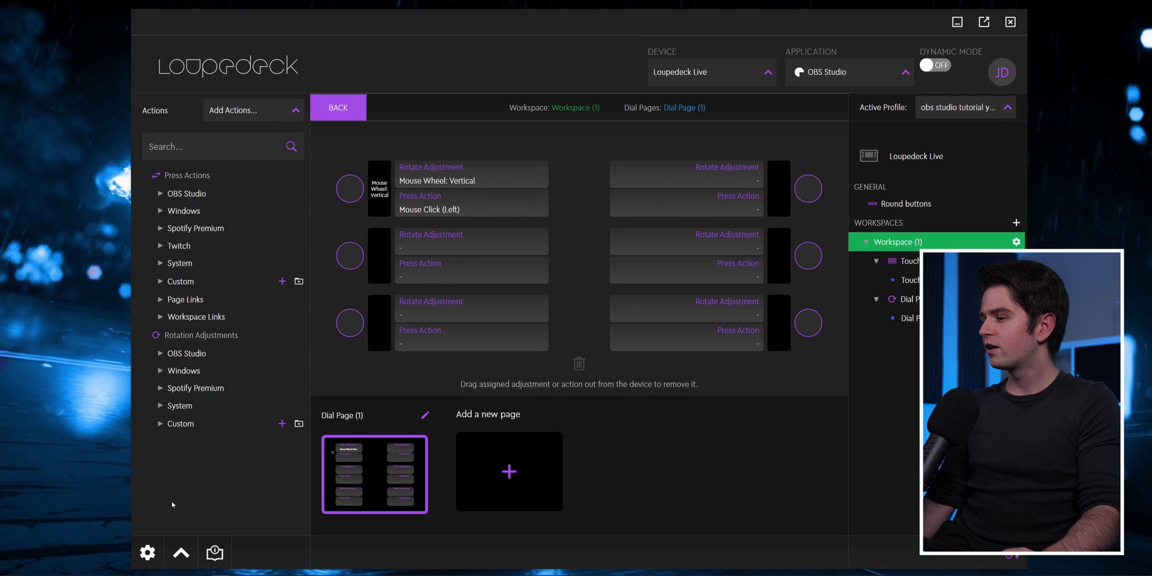
# Check in the global account settings which services can be added as a new account.
pyautogui.click(147, 553)
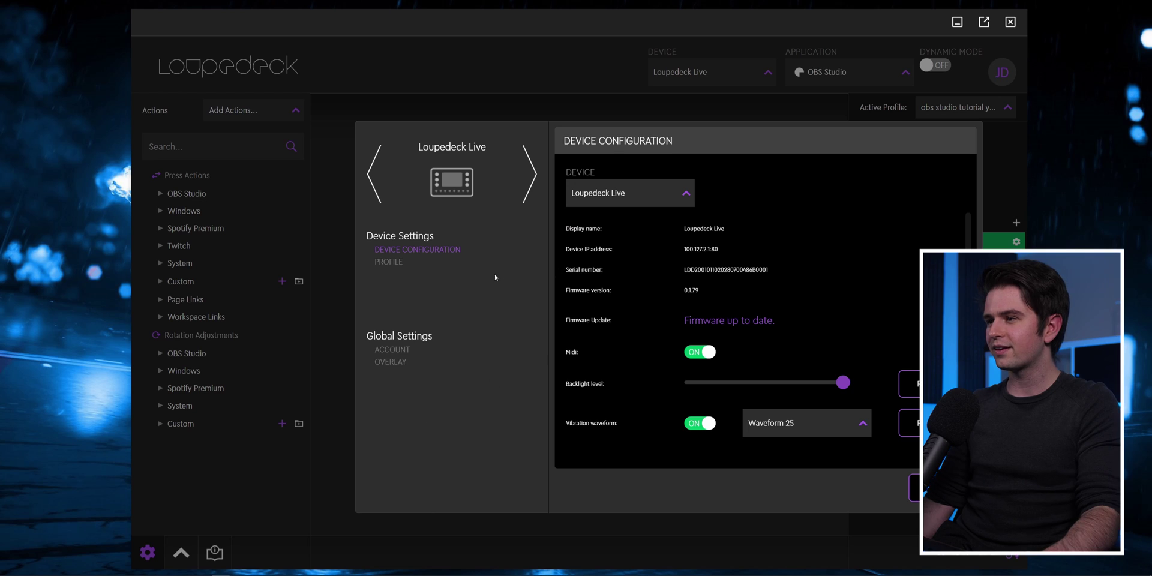
pyautogui.click(394, 350)
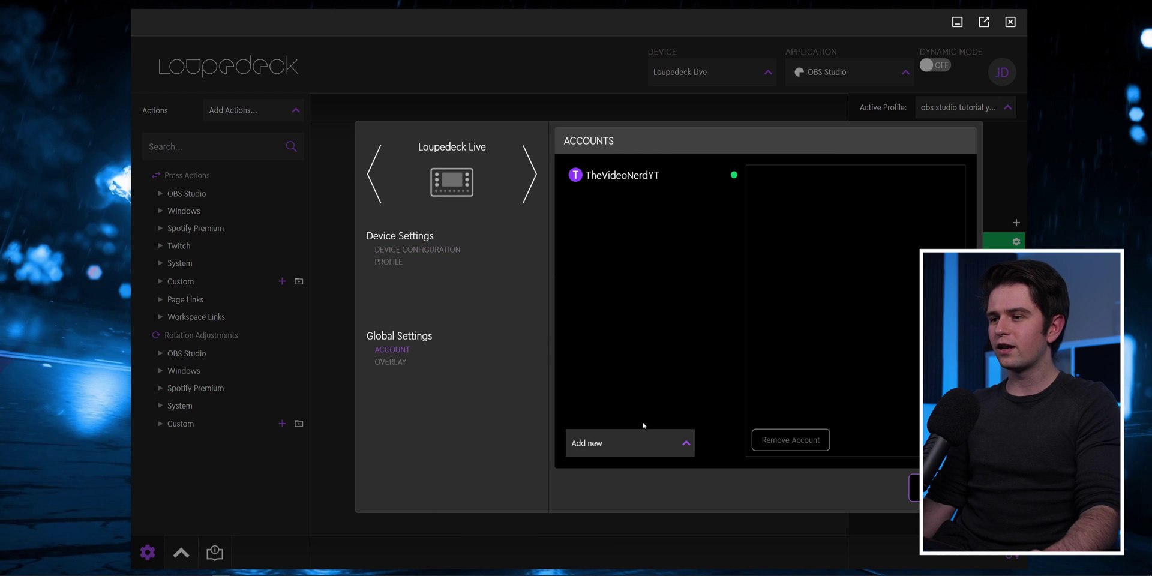
pyautogui.click(636, 442)
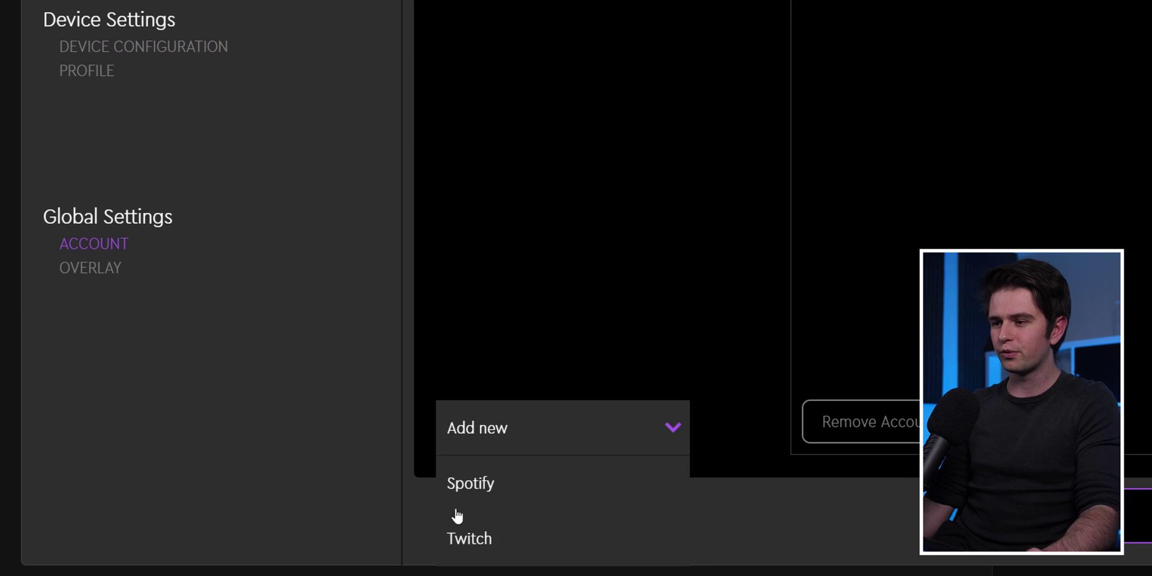
pyautogui.click(328, 513)
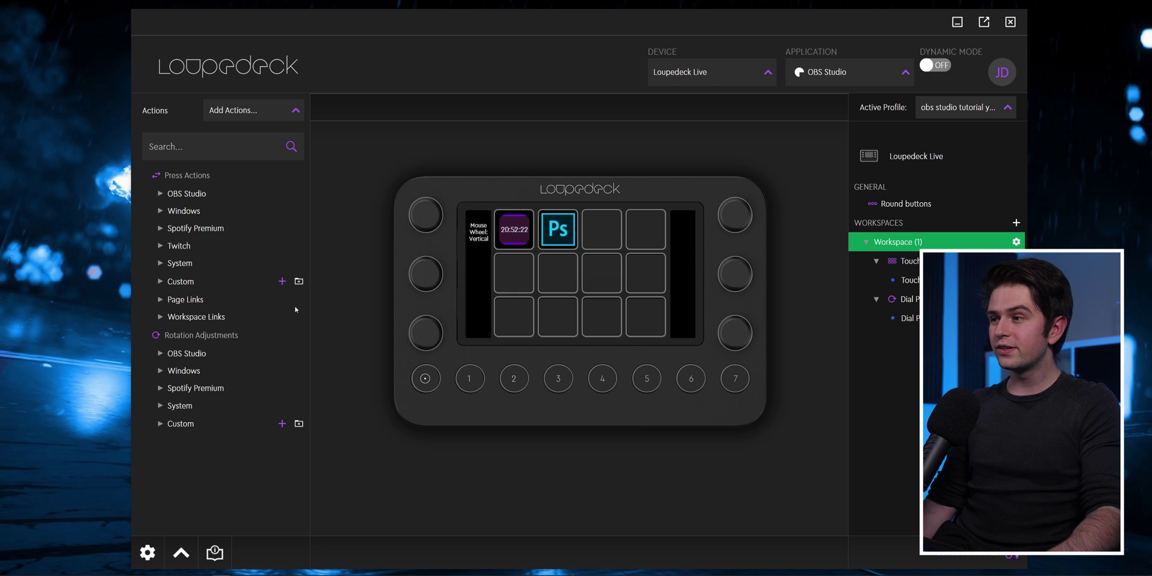
# Assign the Windows Volume Level adjustment to the second left dial of Dial Page (1) and check the system volume.
pyautogui.click(447, 221)
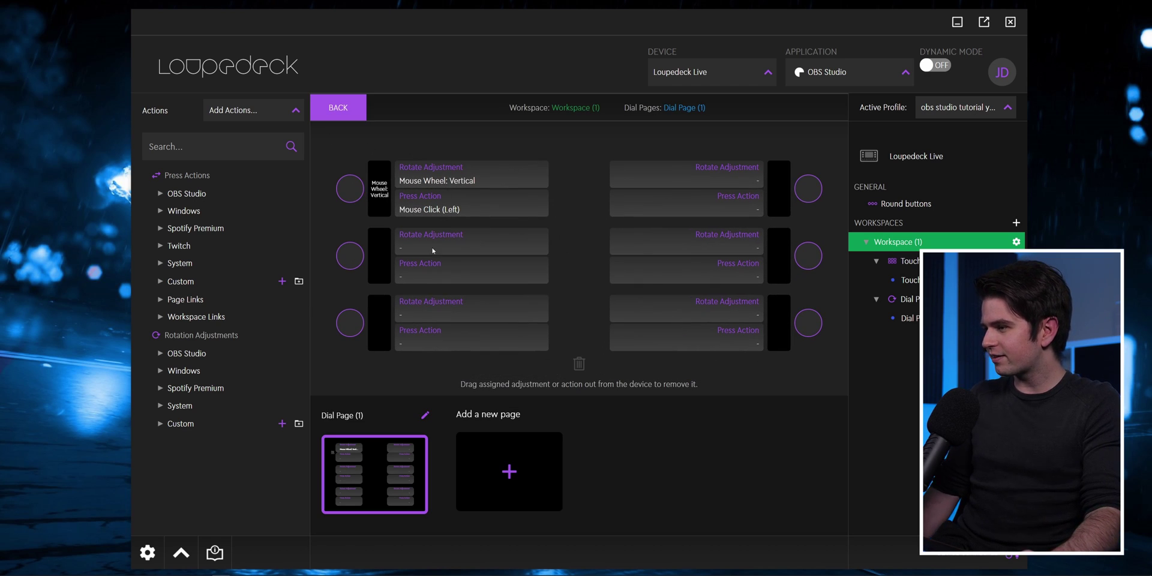
pyautogui.click(159, 372)
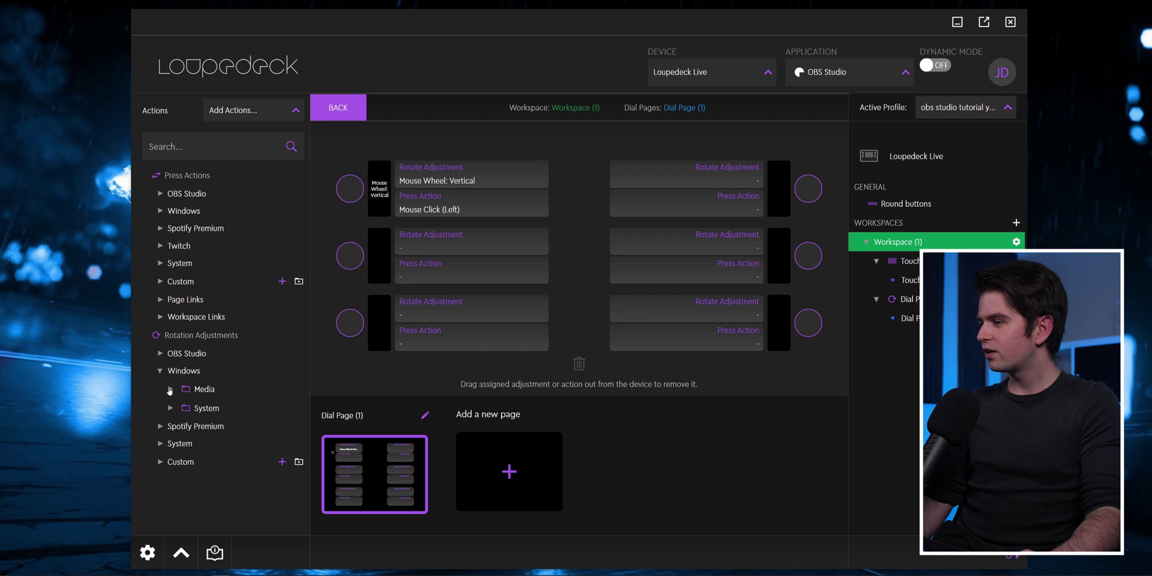
pyautogui.click(169, 390)
pyautogui.moveTo(213, 408); pyautogui.dragTo(258, 395)
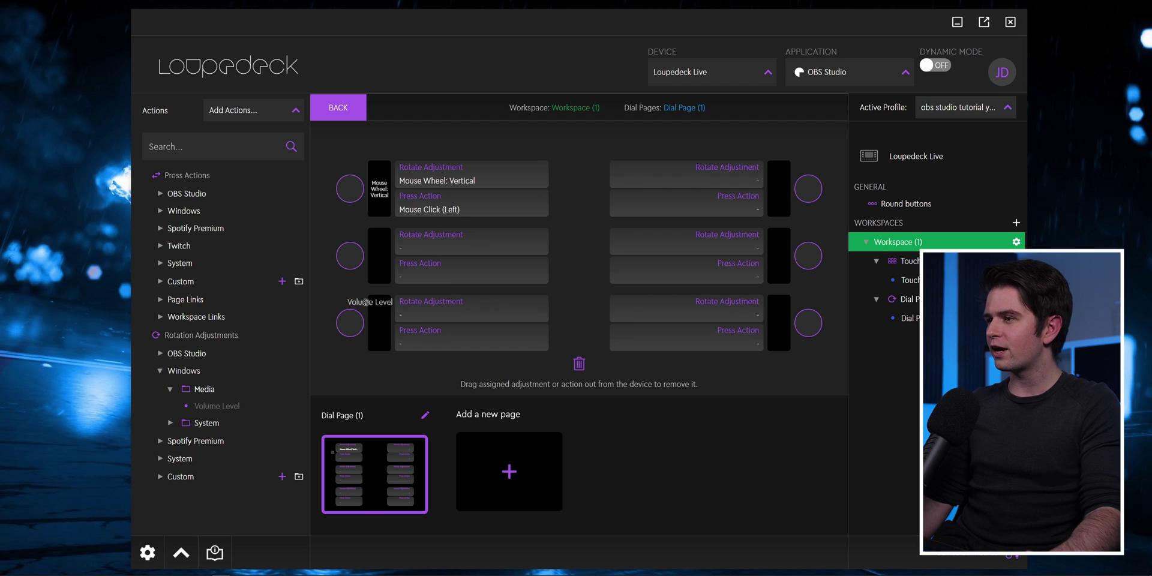
pyautogui.moveTo(428, 244); pyautogui.dragTo(424, 233)
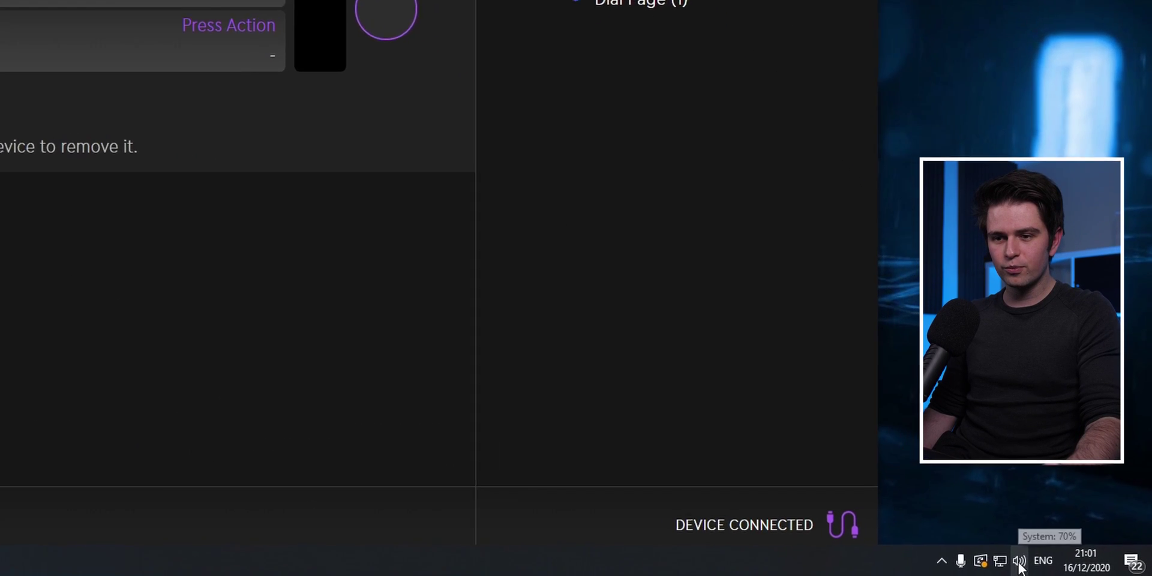
pyautogui.click(1018, 562)
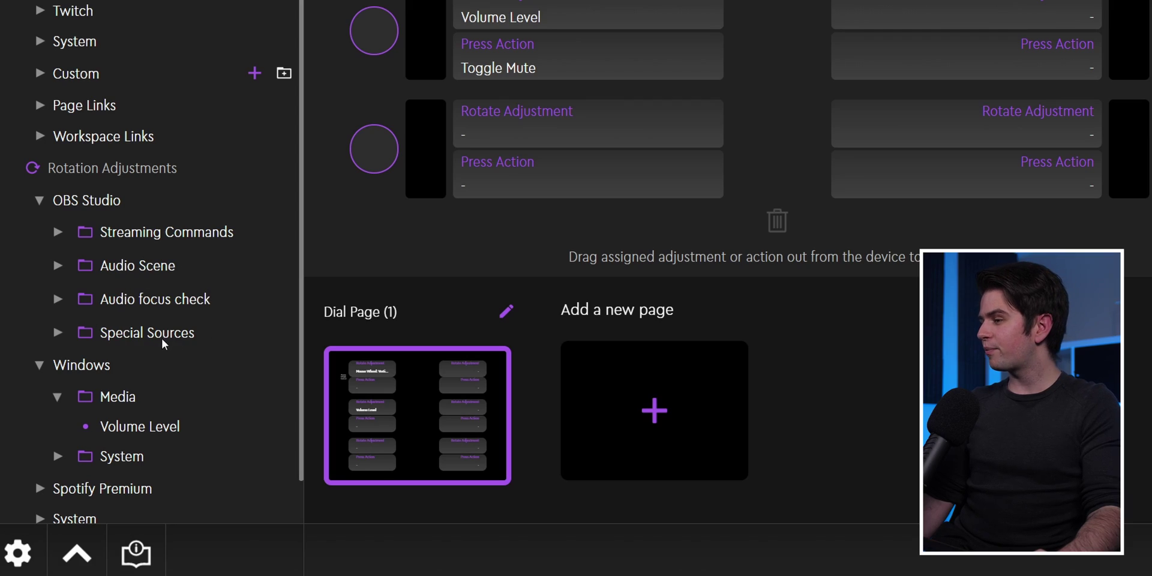
# Assign the OBS Studio special source Mic/Aux to the third left dial and return to the device overview.
pyautogui.click(158, 332)
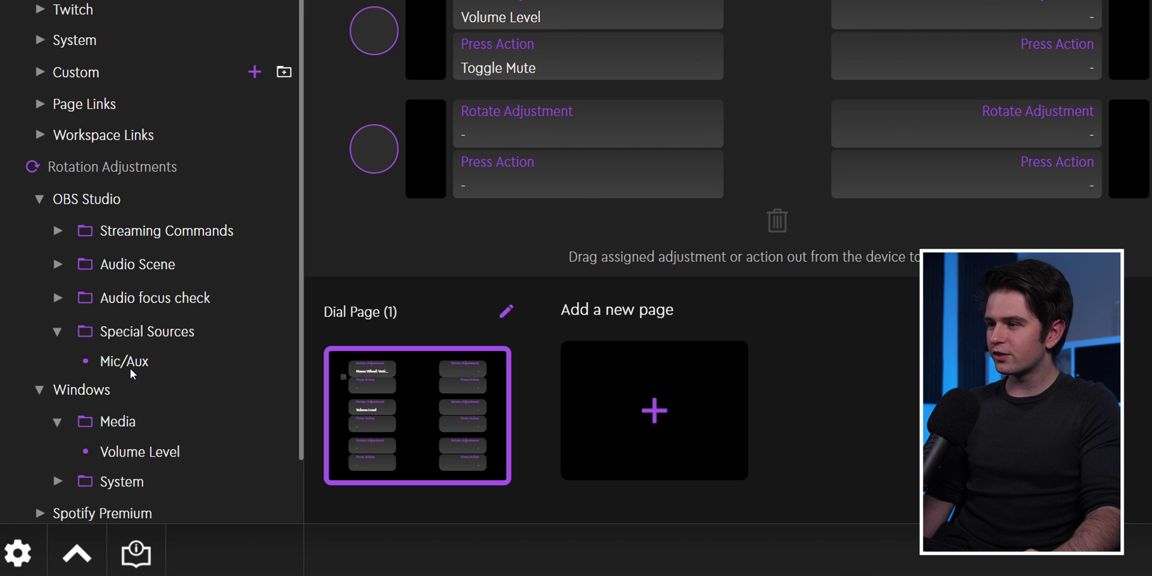
pyautogui.moveTo(135, 367); pyautogui.dragTo(531, 130)
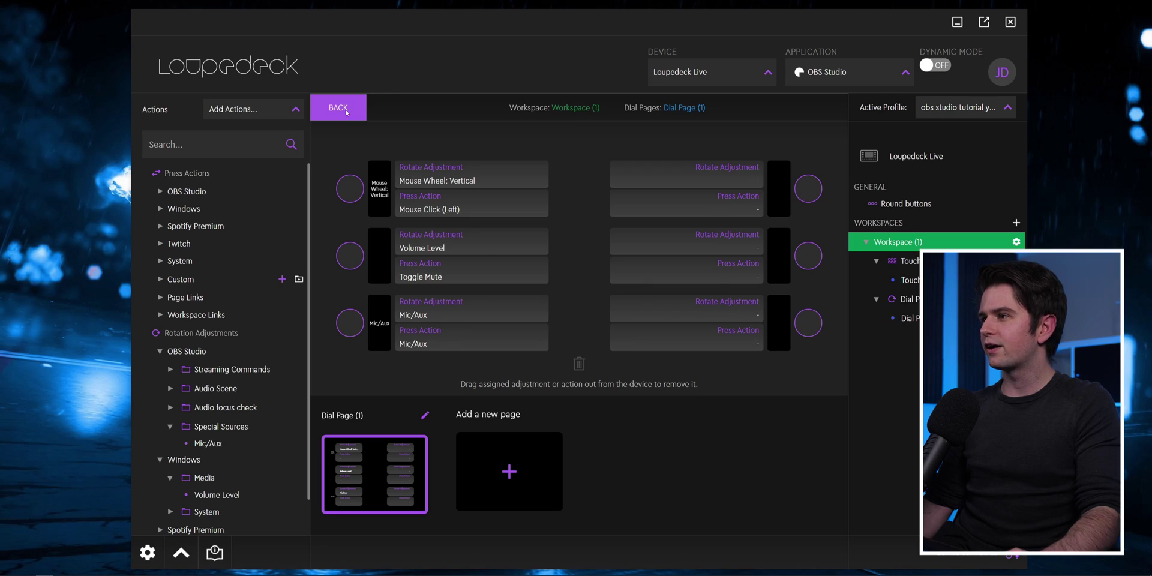
pyautogui.click(338, 108)
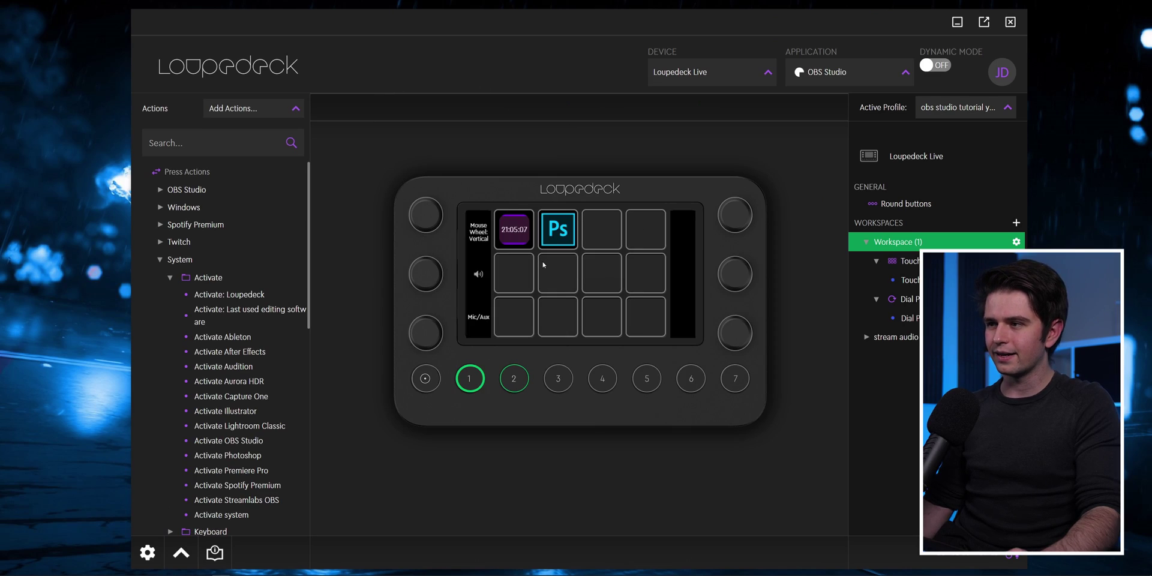
# Add a new touch page named Touch Page (2) to Workspace (1).
pyautogui.click(543, 265)
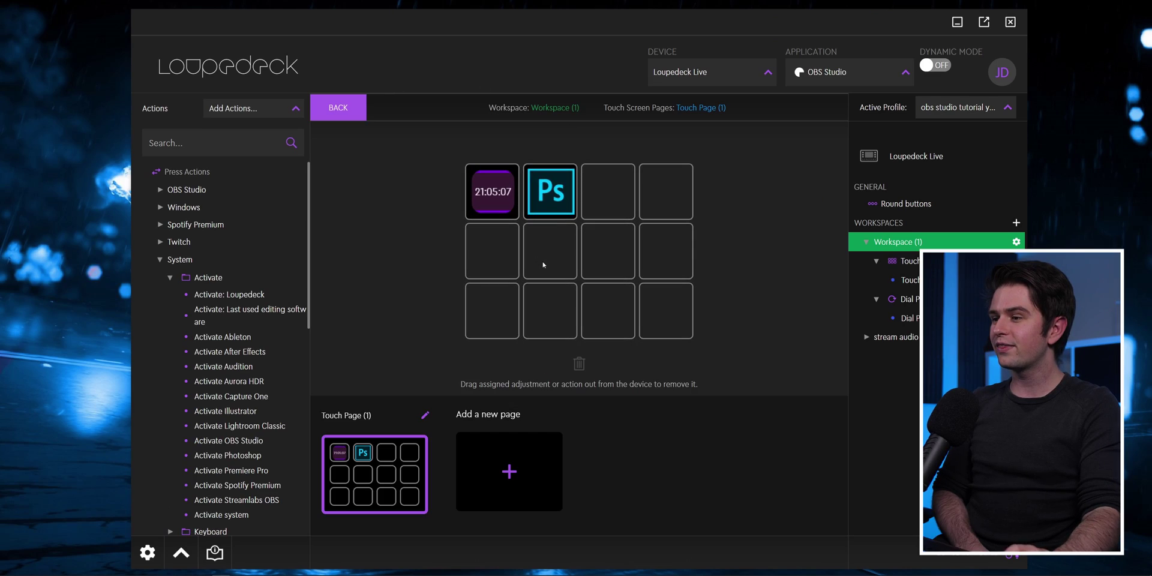
pyautogui.moveTo(549, 192)
pyautogui.mouseDown()
pyautogui.moveTo(603, 192)
pyautogui.moveTo(547, 192)
pyautogui.mouseUp()
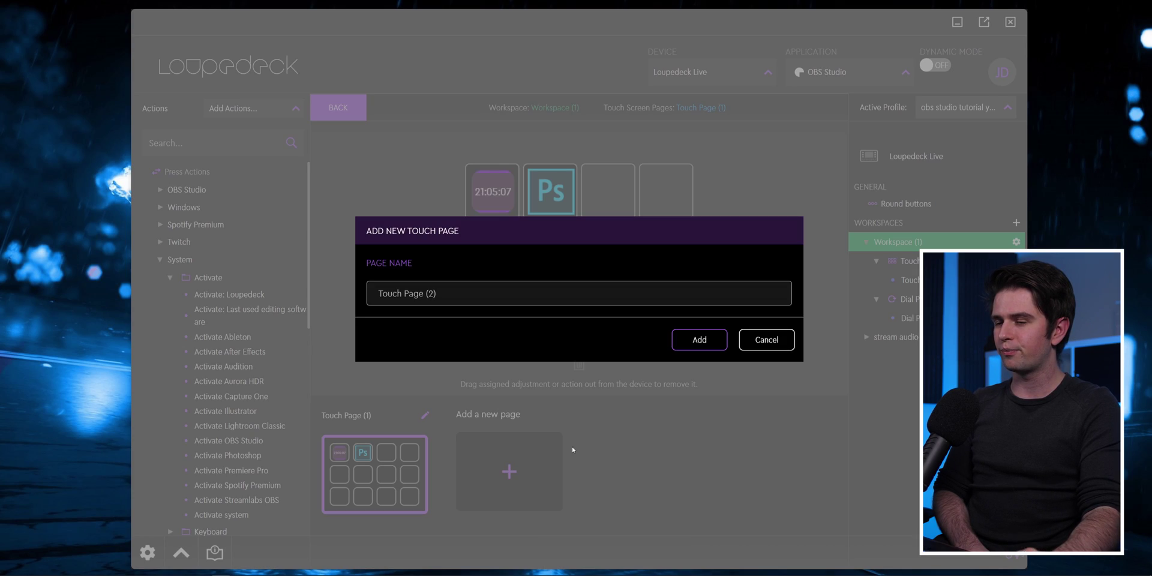
pyautogui.click(693, 348)
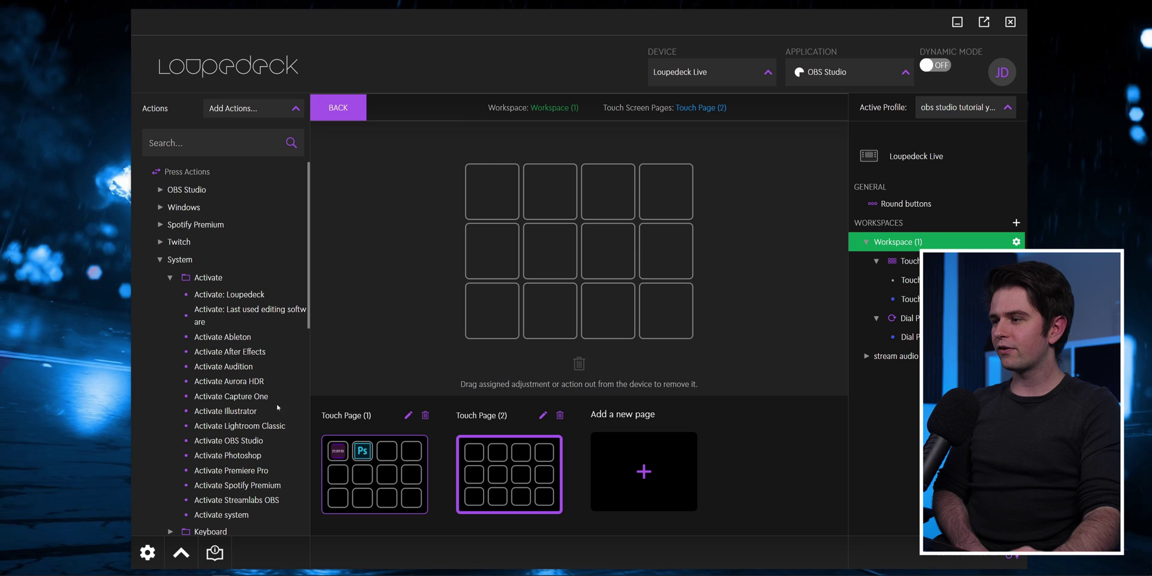
# On Touch Page (2), assign Activate Capture One and Activate OBS Studio to the second row's first two buttons, and Activate OBS Studio to the first row's first button.
pyautogui.moveTo(516, 251); pyautogui.dragTo(517, 252)
pyautogui.moveTo(228, 440); pyautogui.dragTo(551, 251)
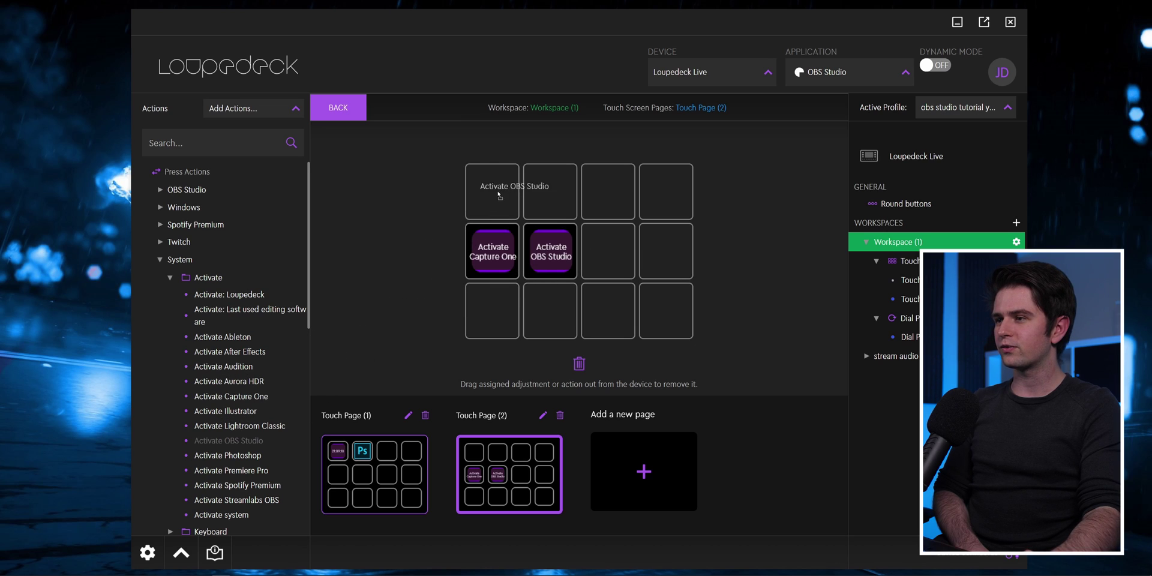
pyautogui.moveTo(498, 195); pyautogui.dragTo(497, 194)
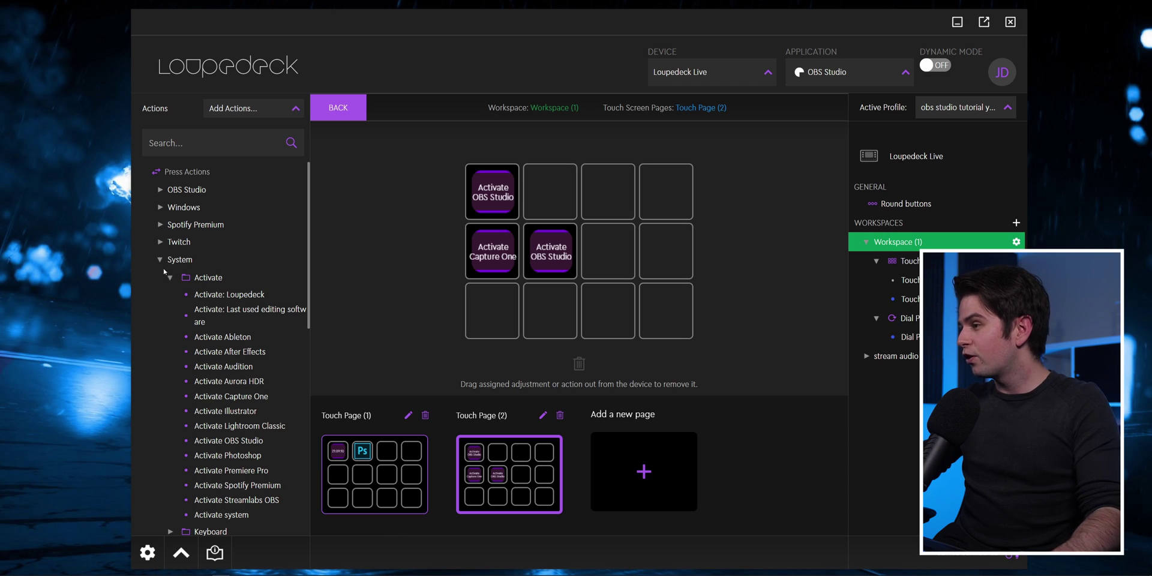
# Link Touch Page (1) and Touch Page (2) to each other with page links on the fourth button of each page's first row.
pyautogui.click(160, 259)
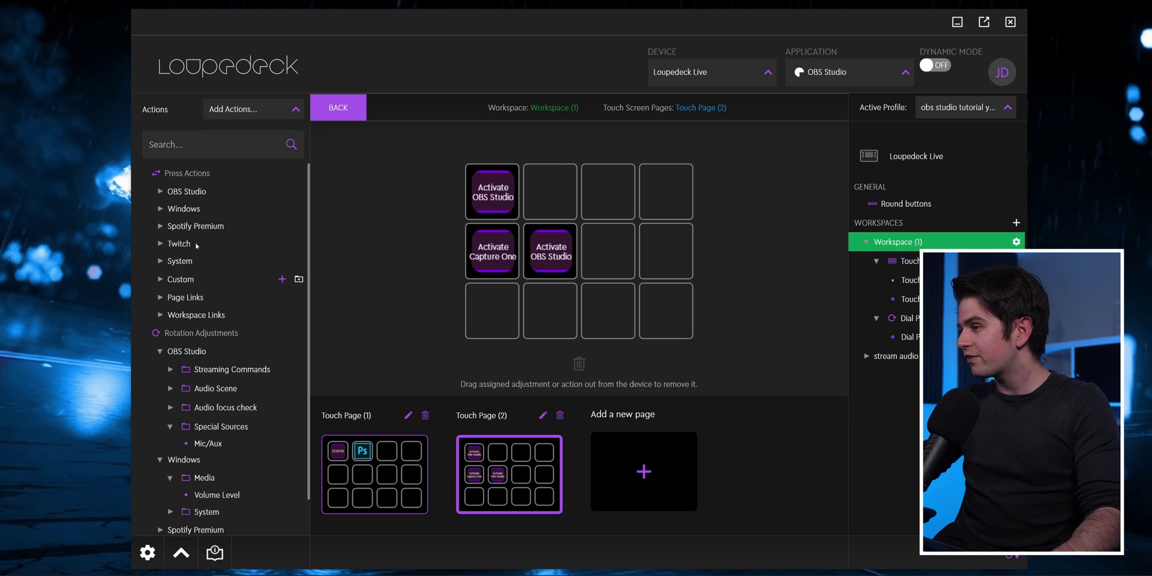
pyautogui.click(161, 298)
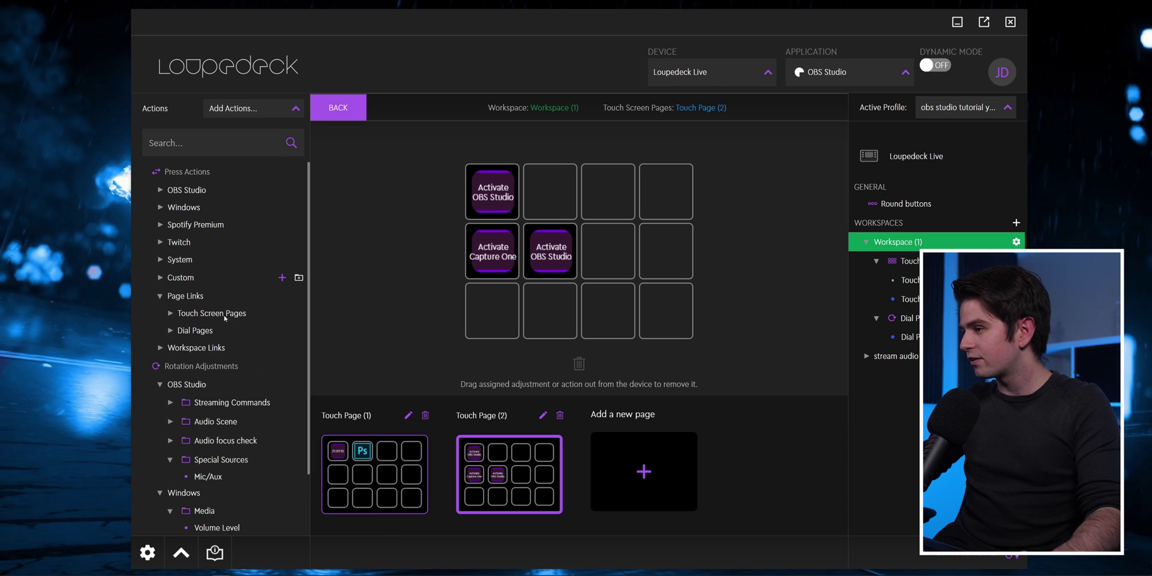
pyautogui.click(170, 314)
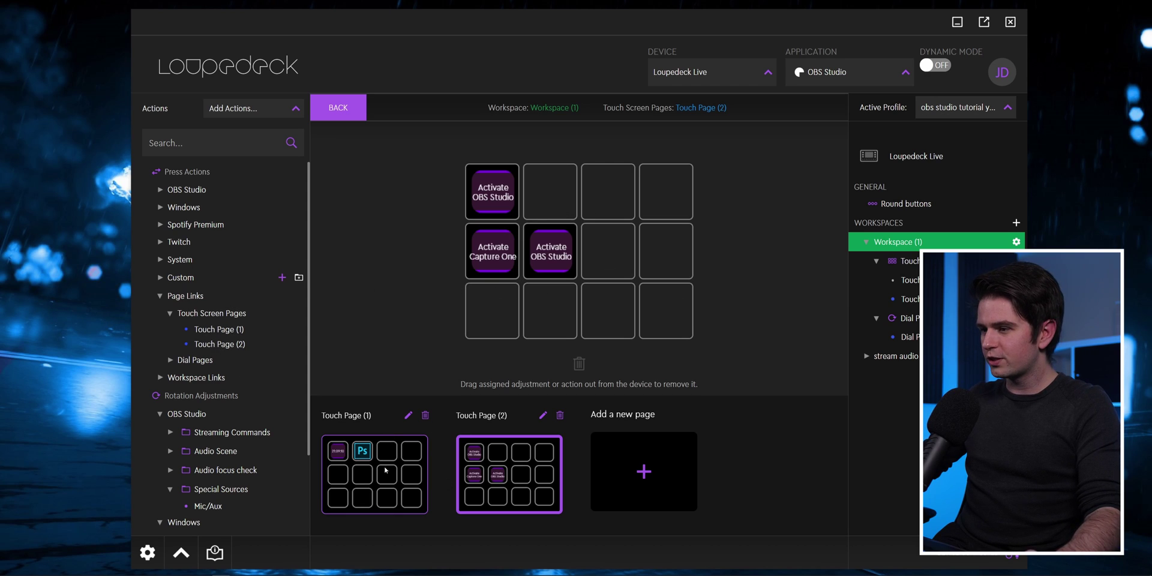
pyautogui.click(343, 114)
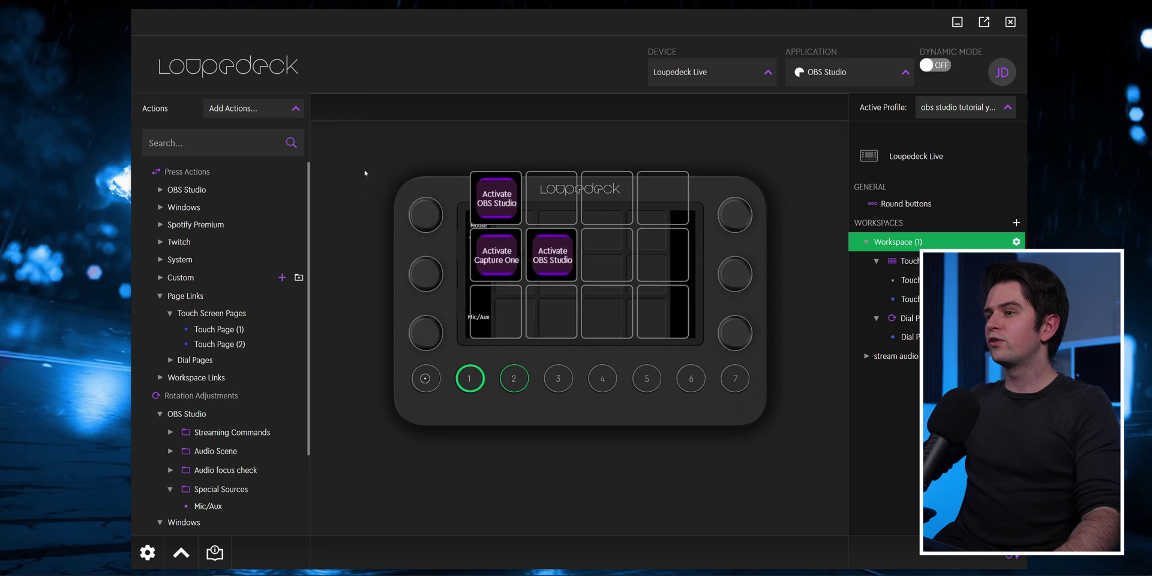
pyautogui.click(609, 236)
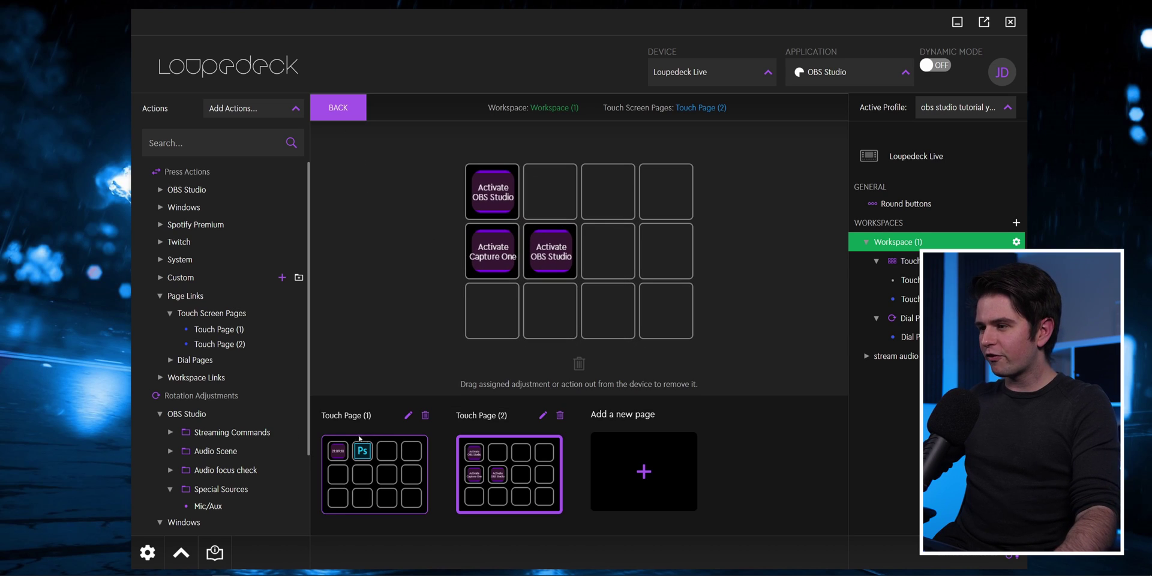
pyautogui.click(365, 477)
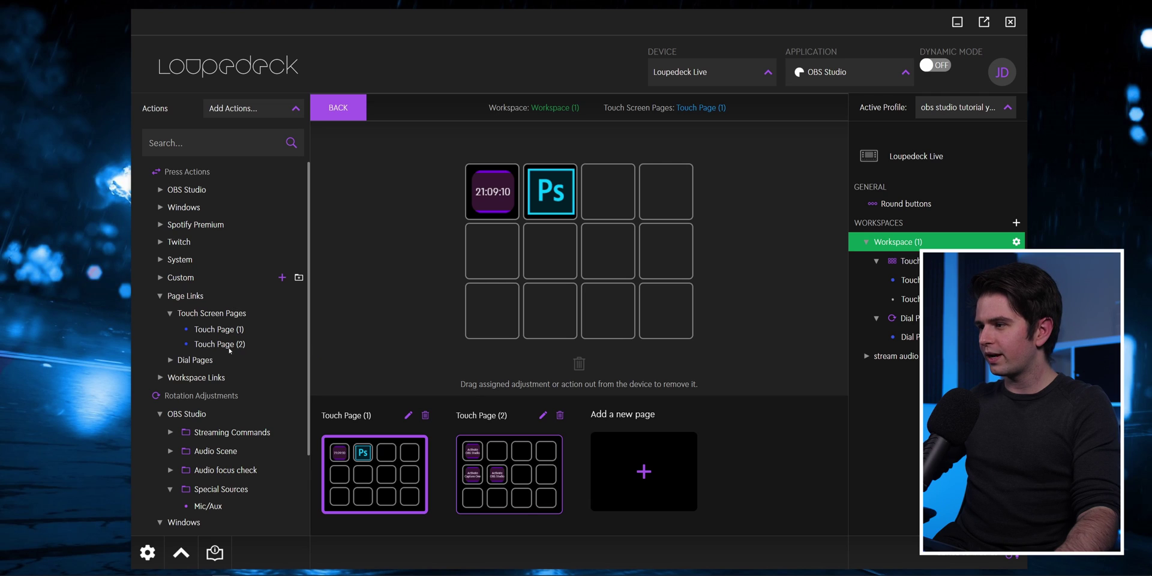
pyautogui.moveTo(623, 261); pyautogui.dragTo(666, 192)
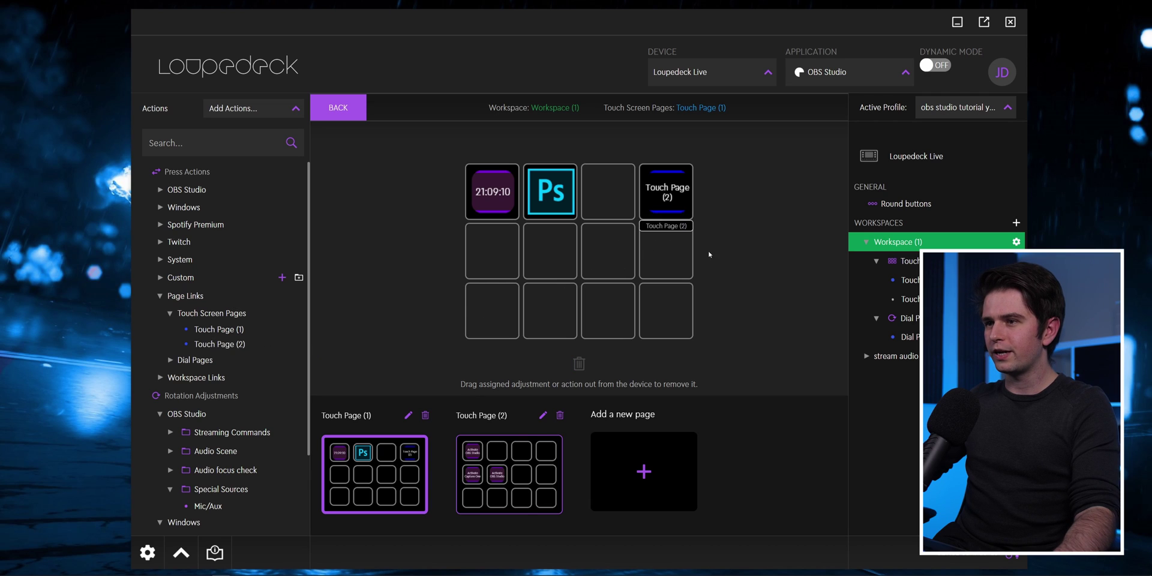
pyautogui.click(501, 484)
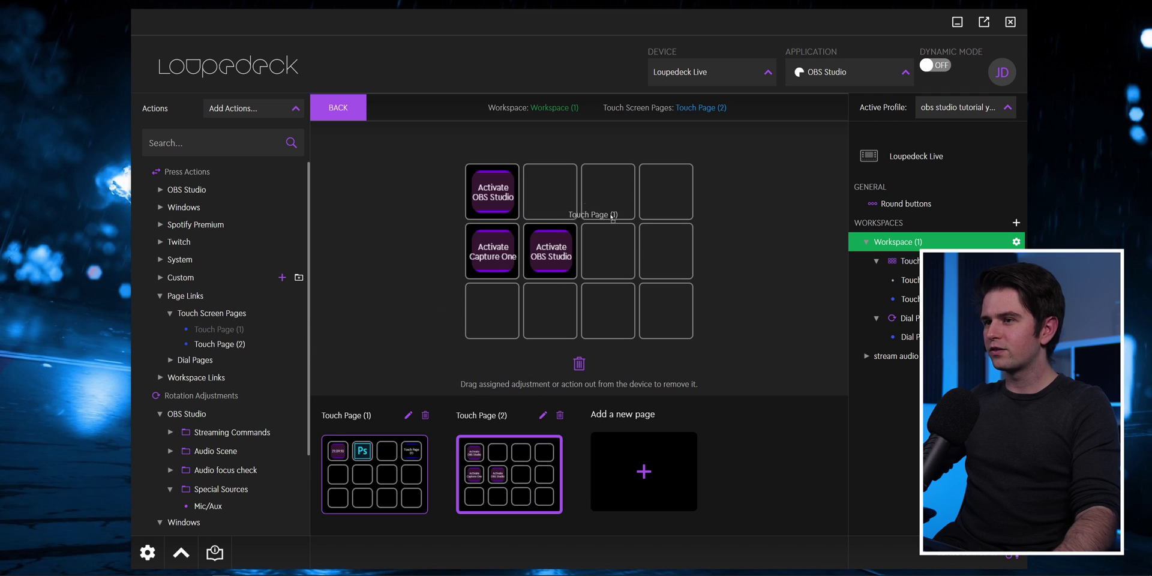
pyautogui.moveTo(612, 217); pyautogui.dragTo(666, 192)
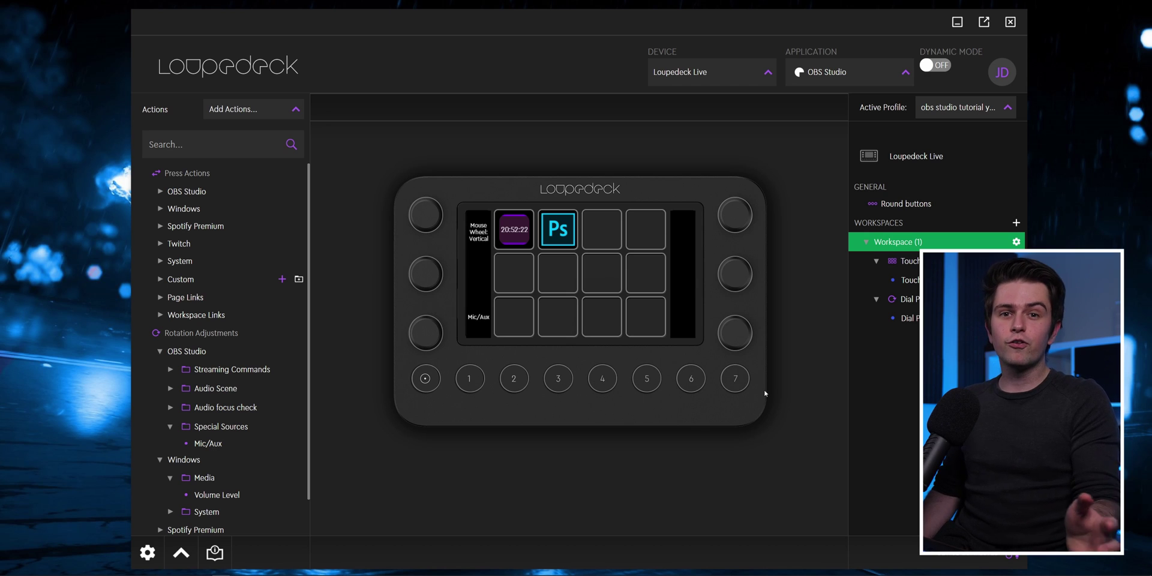
# Assign the Windows system action Windows Explorer to round button 1.
pyautogui.click(474, 389)
pyautogui.click(161, 210)
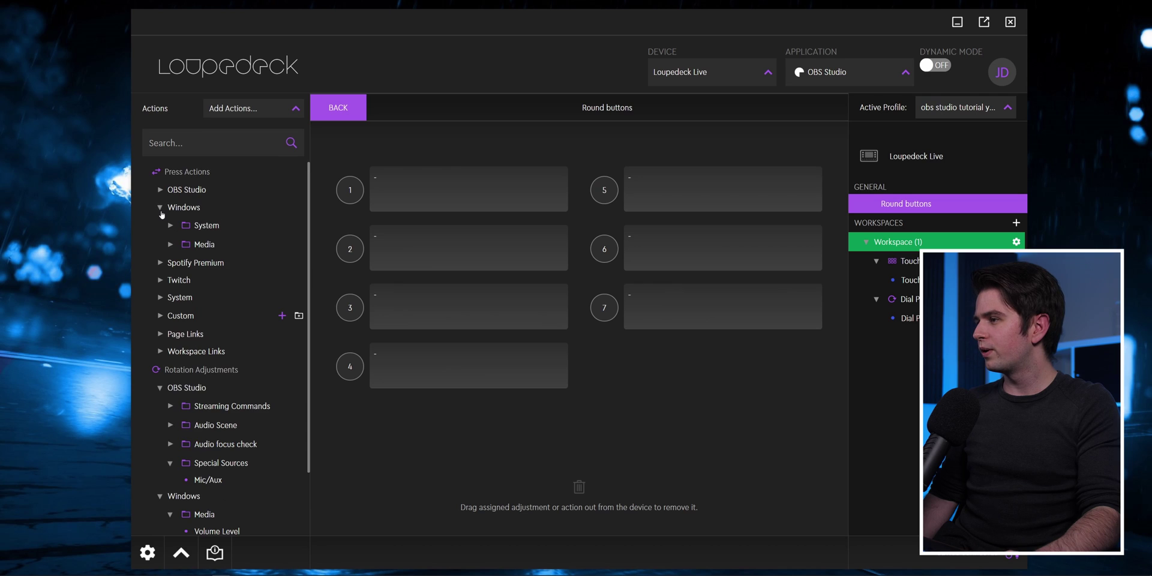
pyautogui.click(169, 226)
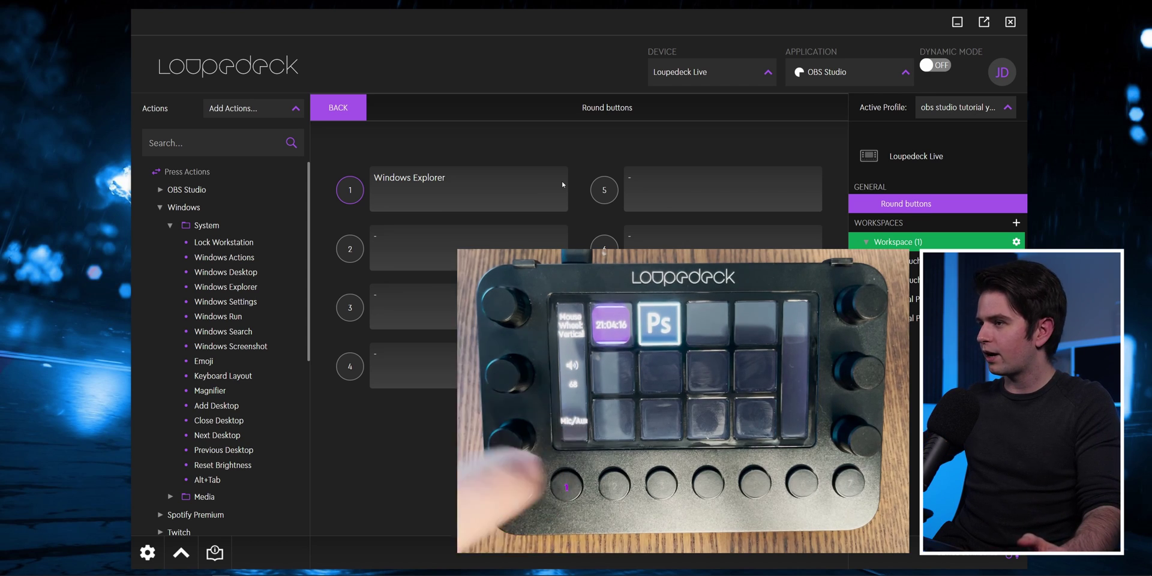
# Open Windows Explorer to test the action assigned to round button 1.
pyautogui.press('super+e')
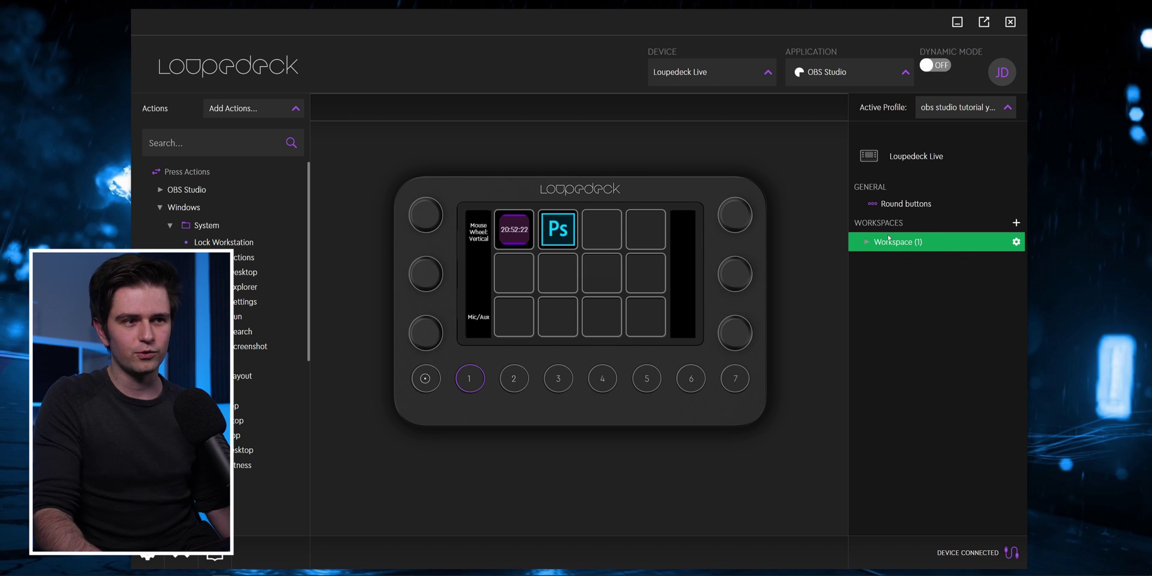
# Create a new workspace named stream audio.
pyautogui.click(1016, 224)
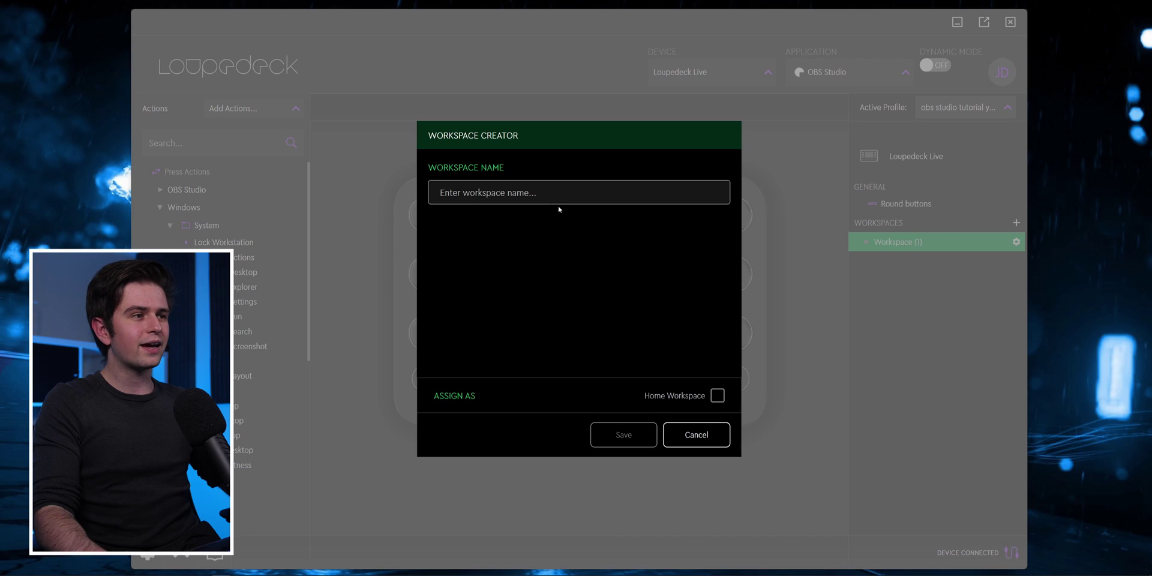
pyautogui.write('stream')
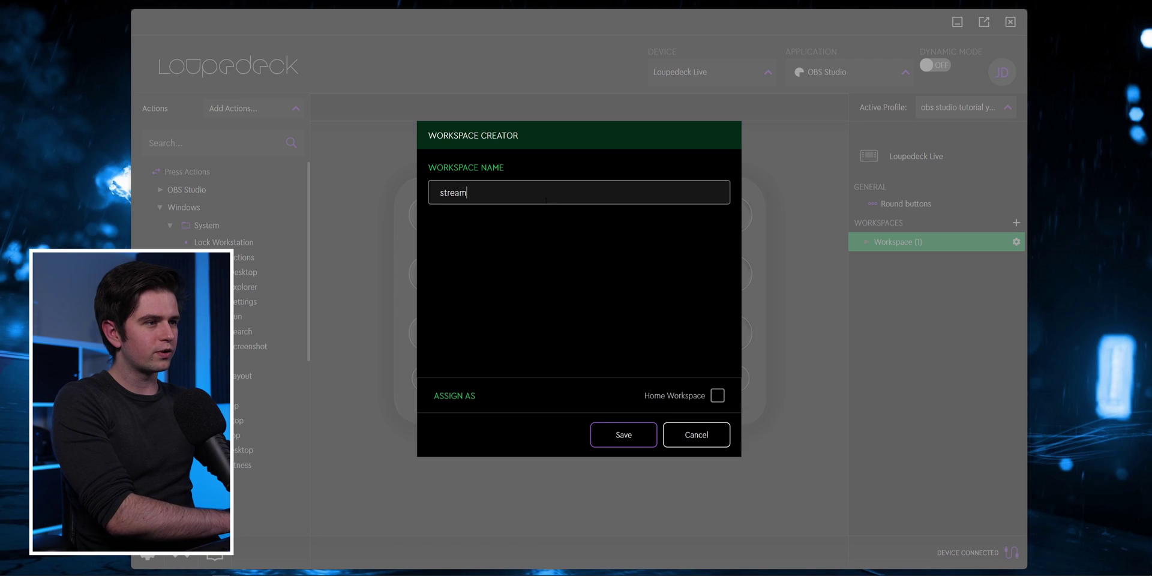
pyautogui.write(' audio')
pyautogui.press('Return')
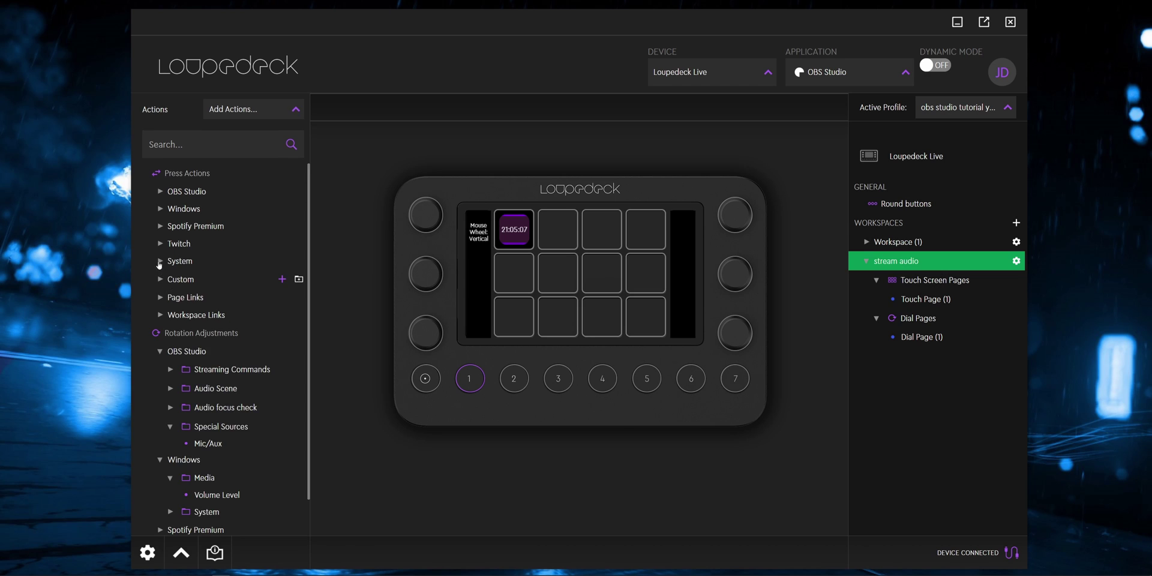
# On the stream audio touch page, assign Activate Spotify Premium and Activate OBS Studio beside the clock, and Activate Aurora HDR to the second row's first button.
pyautogui.click(159, 261)
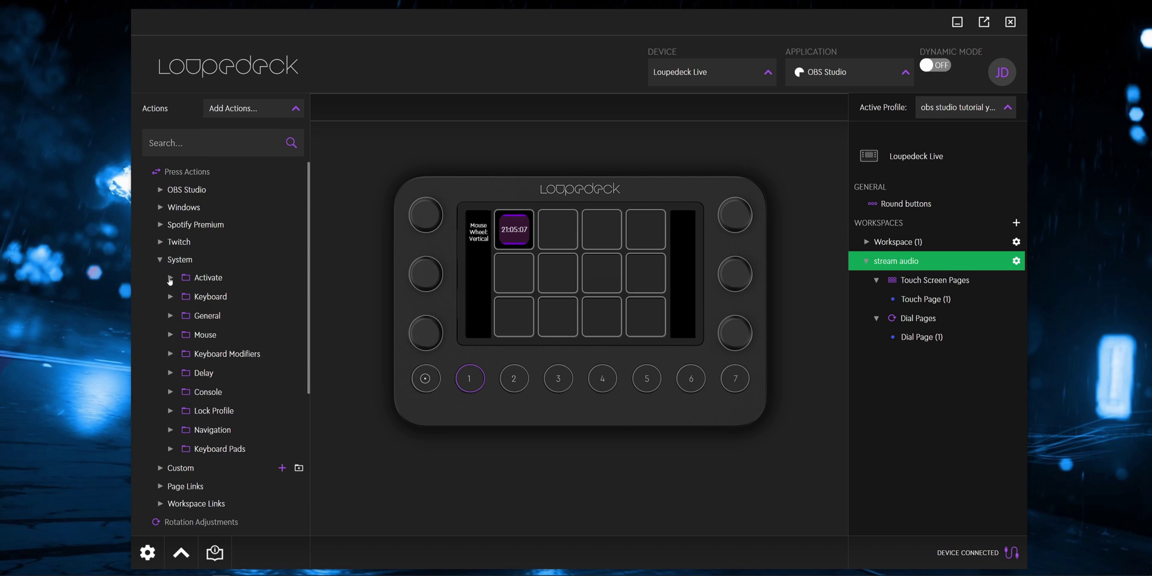
pyautogui.click(170, 278)
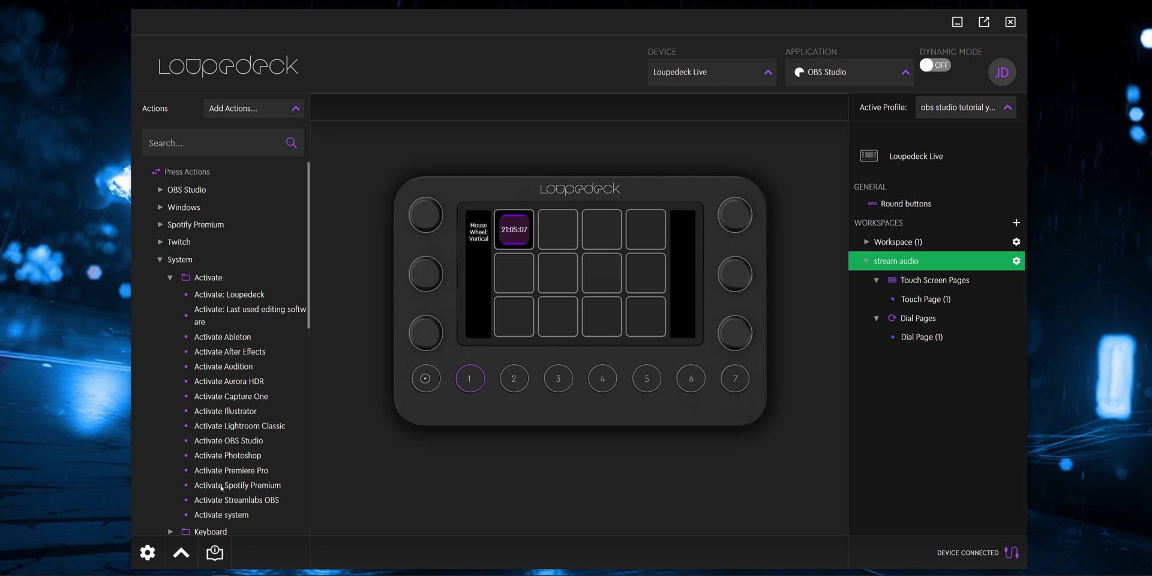
pyautogui.moveTo(556, 239); pyautogui.dragTo(557, 237)
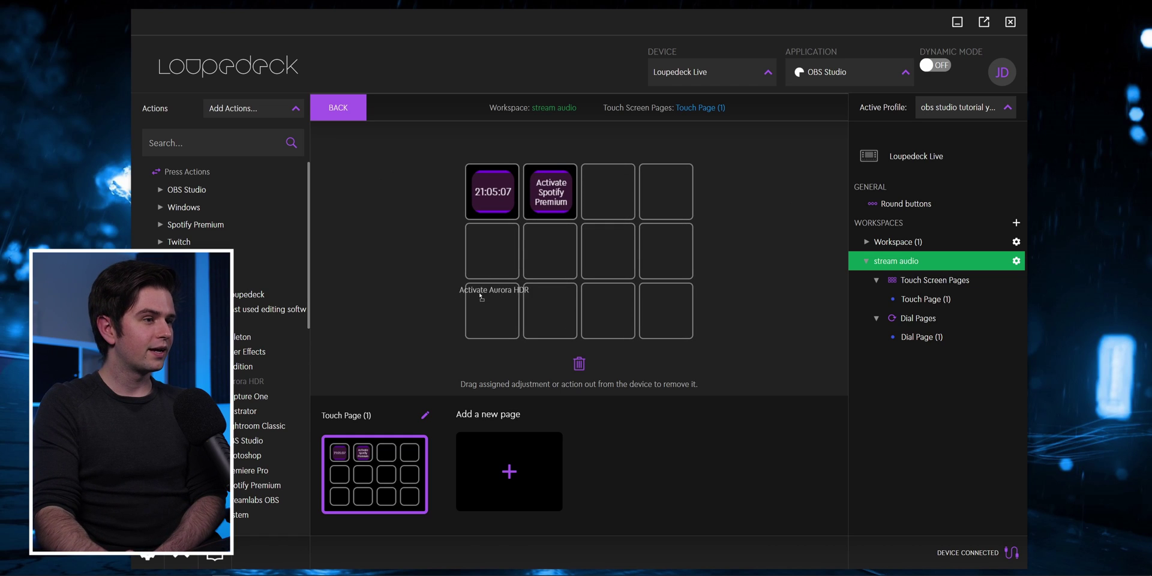
pyautogui.moveTo(480, 296); pyautogui.dragTo(481, 294)
pyautogui.moveTo(618, 202); pyautogui.dragTo(619, 201)
pyautogui.moveTo(249, 455); pyautogui.dragTo(259, 441)
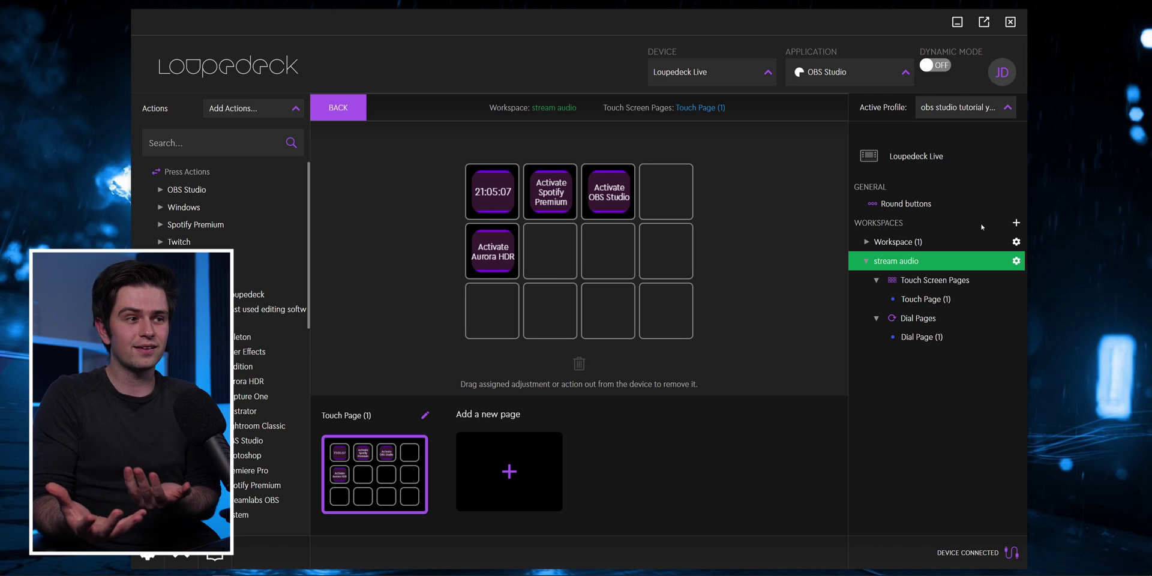
# Switch to Workspace (1) and replace round button 1's action with a workspace link.
pyautogui.click(909, 243)
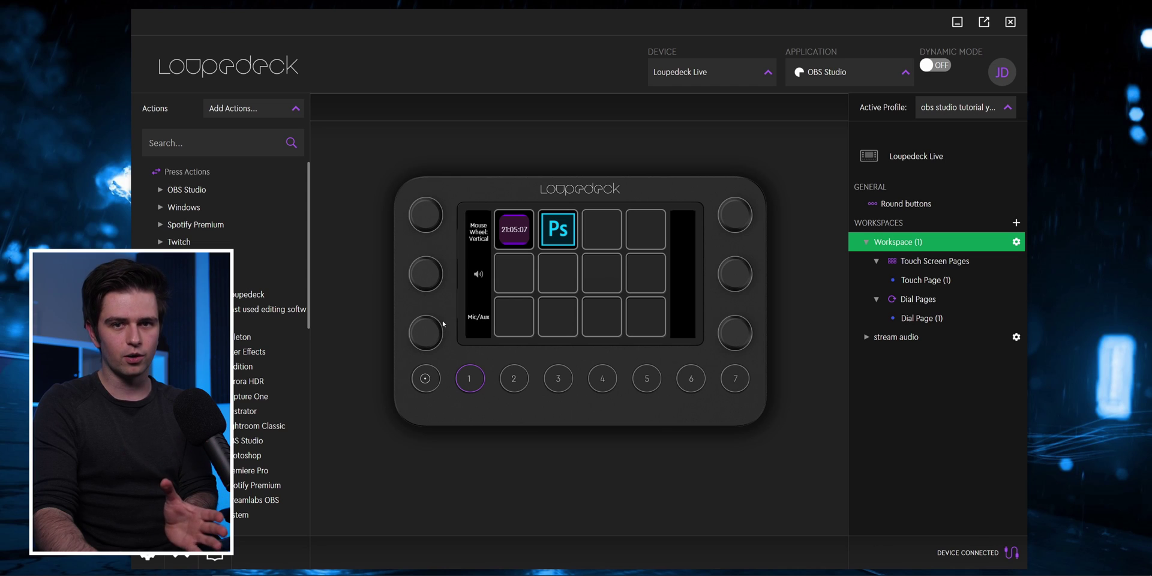
pyautogui.click(514, 379)
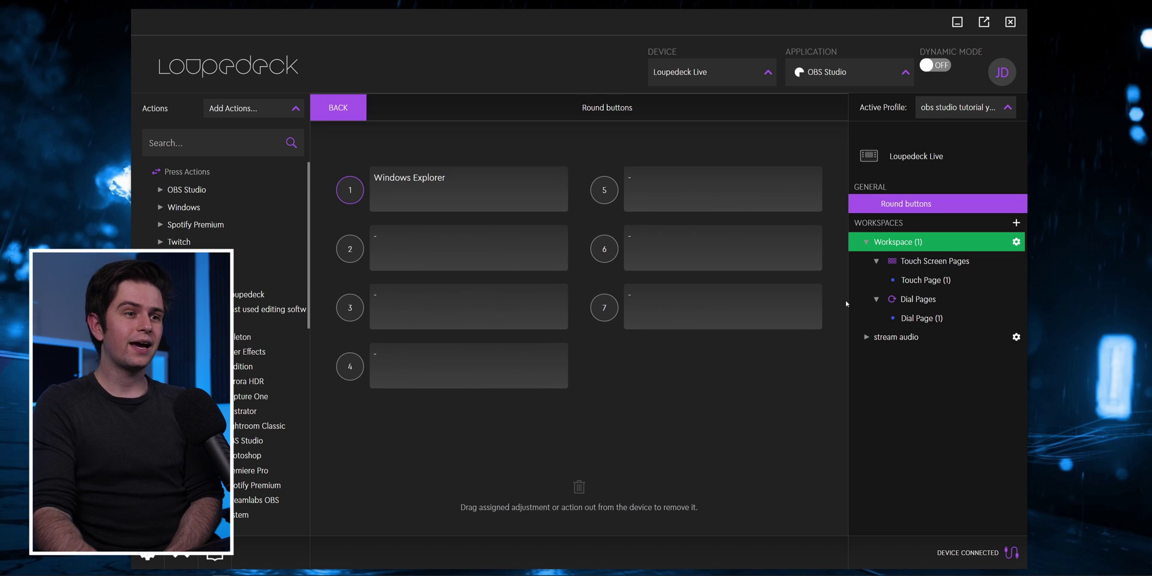
pyautogui.moveTo(441, 192); pyautogui.dragTo(442, 182)
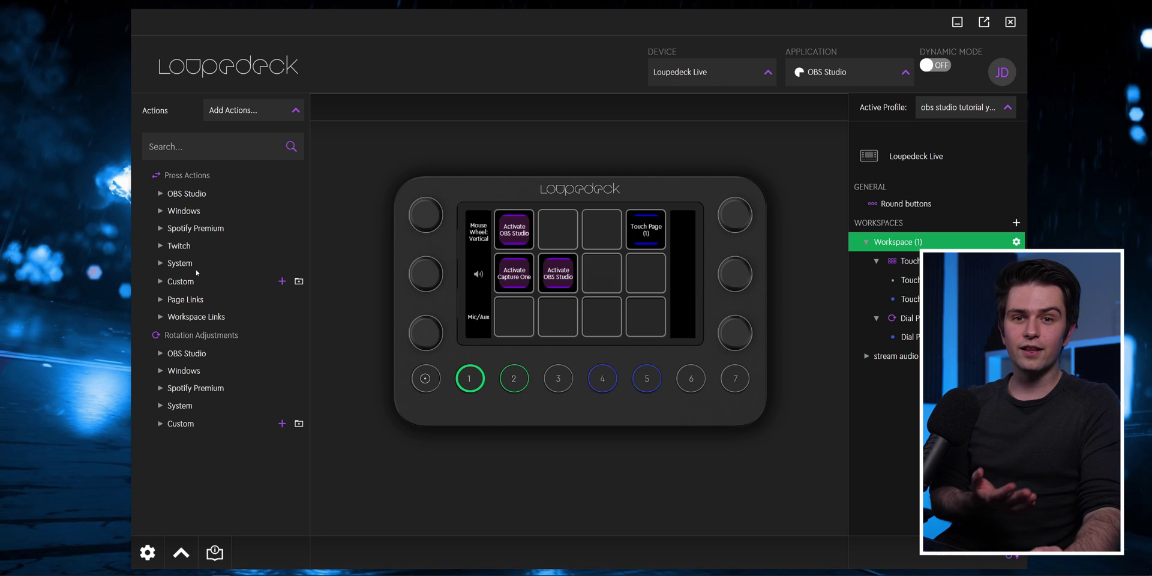
# Start a new custom press action and set its icon to the hand-on-forehead photo, zoomed in on the face.
pyautogui.click(282, 281)
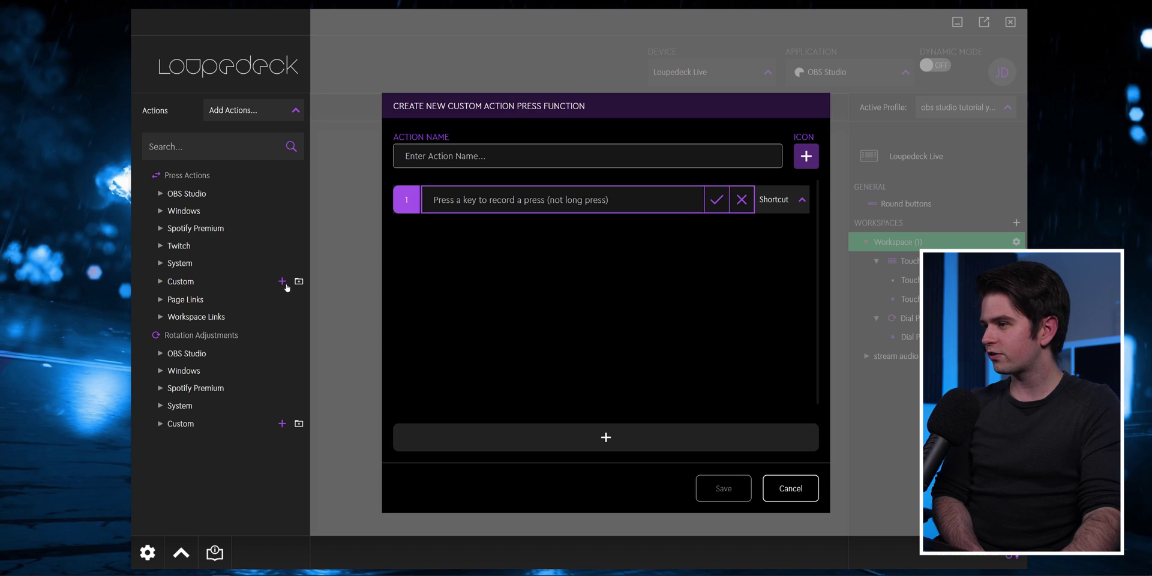
pyautogui.click(807, 157)
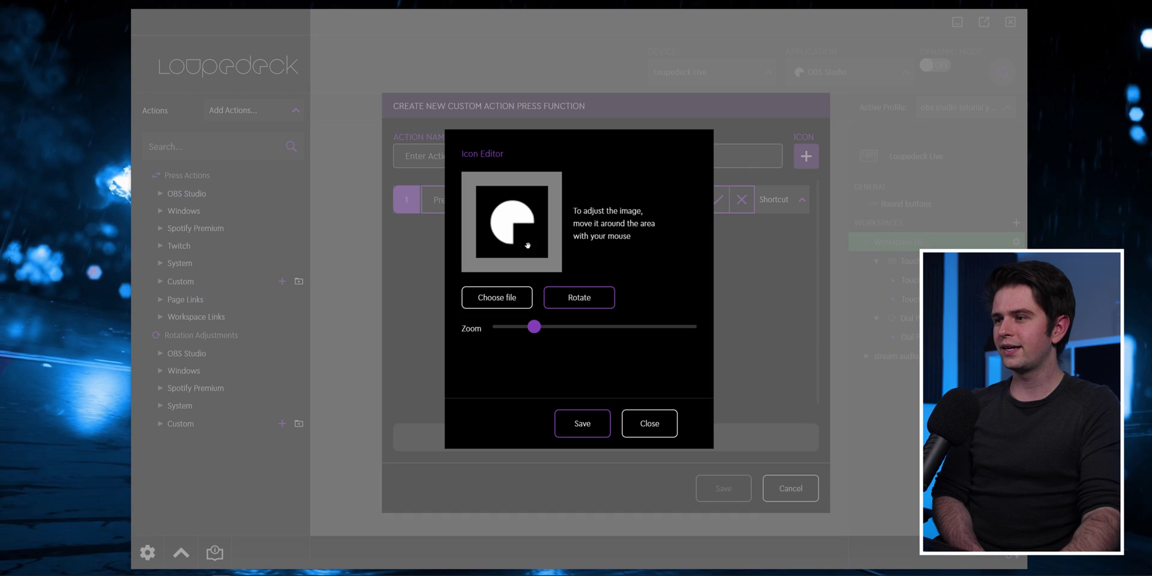
pyautogui.click(496, 297)
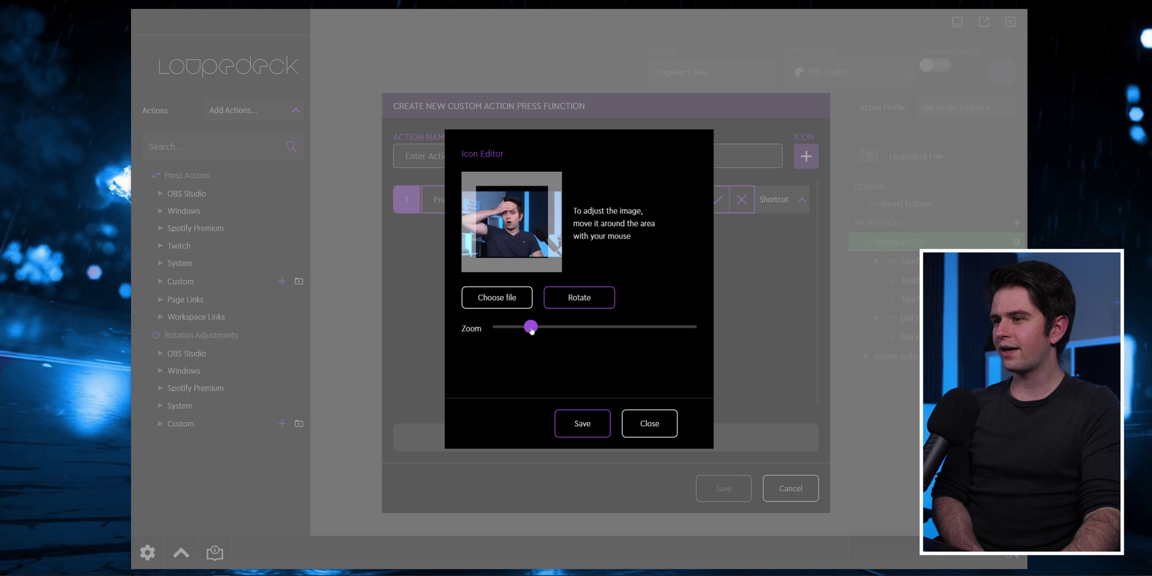
pyautogui.moveTo(531, 329); pyautogui.dragTo(565, 327)
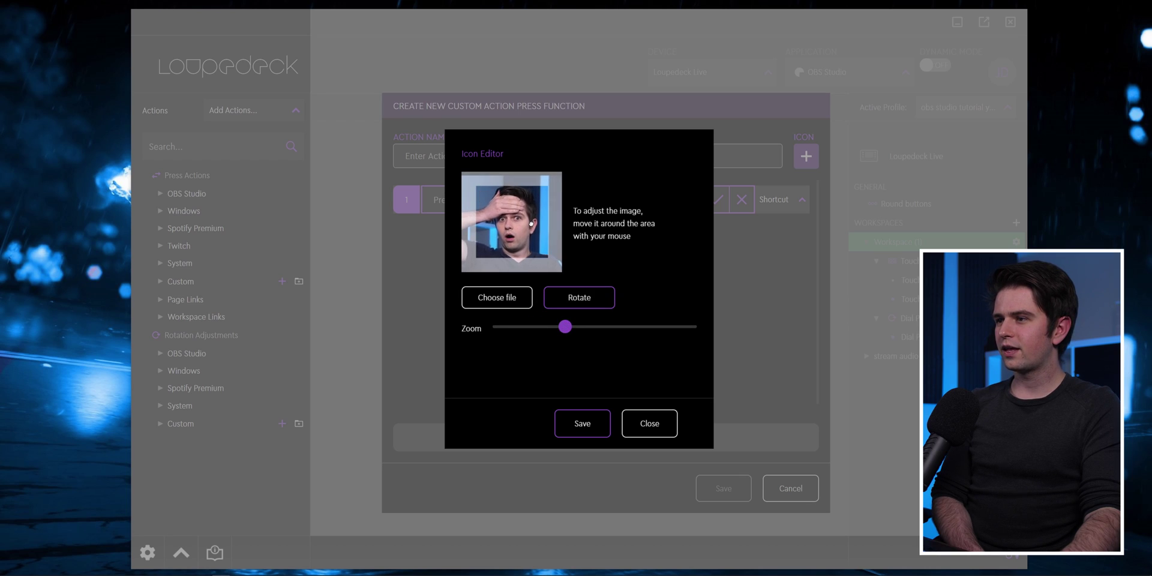
pyautogui.moveTo(531, 223); pyautogui.dragTo(531, 224)
pyautogui.click(586, 423)
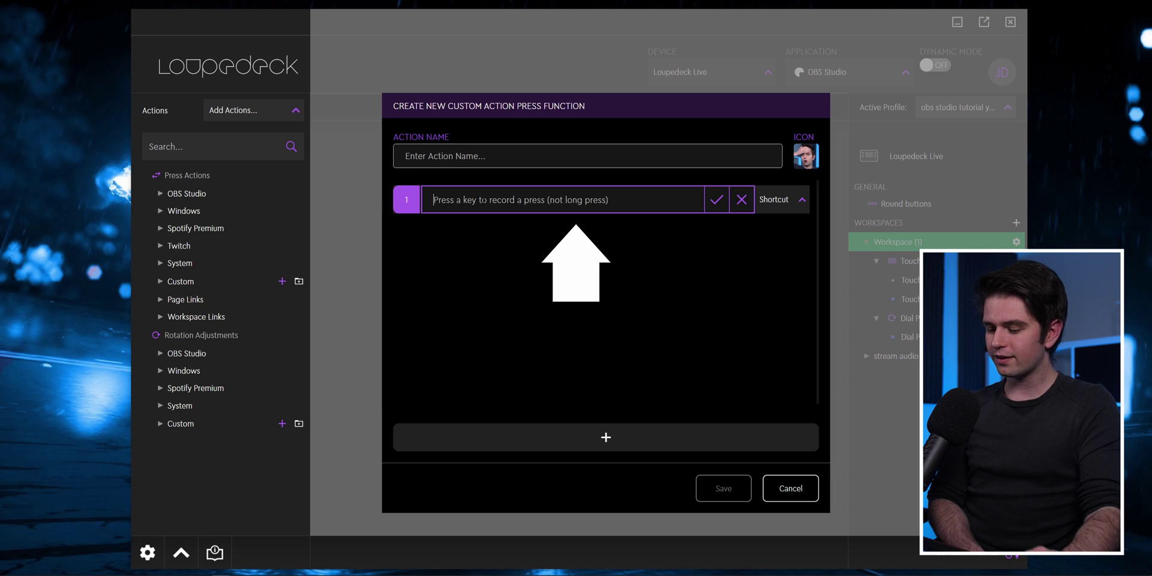
# Try recording NumPad6 as the custom action's shortcut and look through the available function types.
pyautogui.press('KP_6')
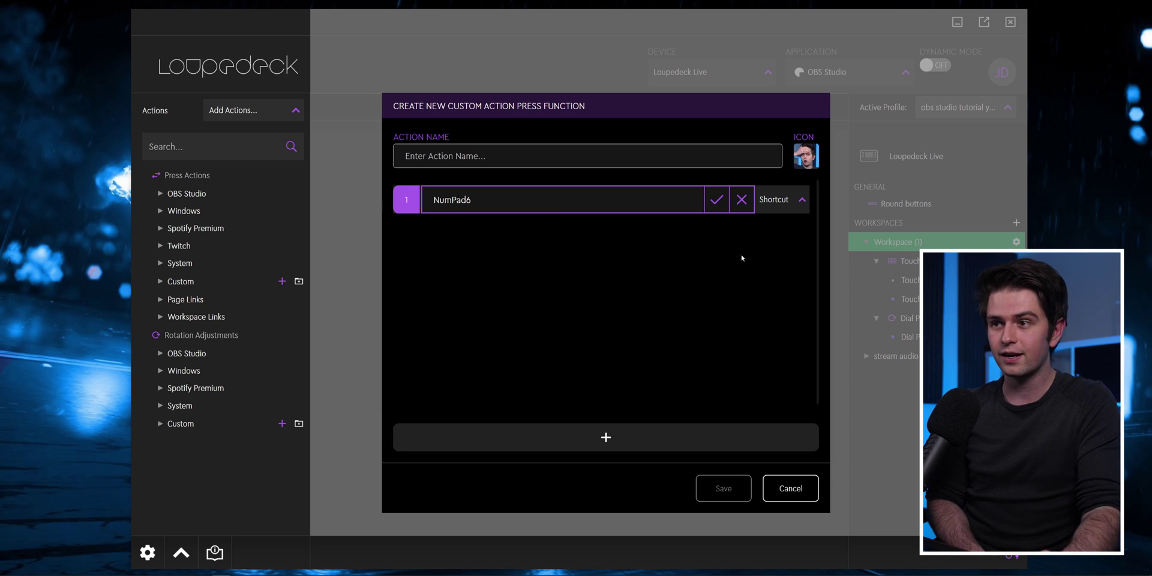
pyautogui.click(798, 200)
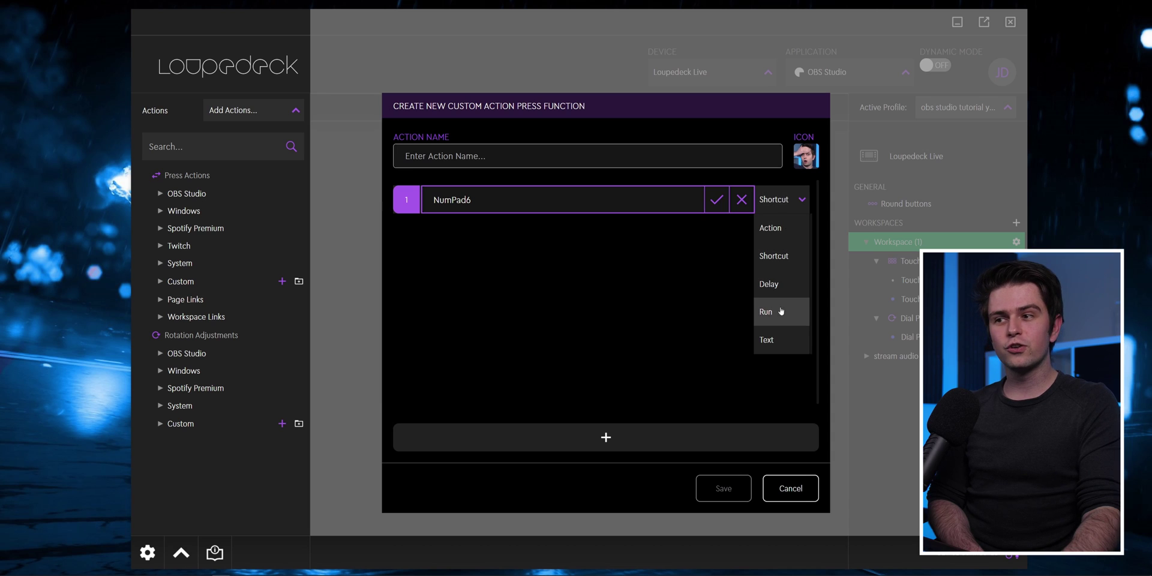
pyautogui.click(780, 200)
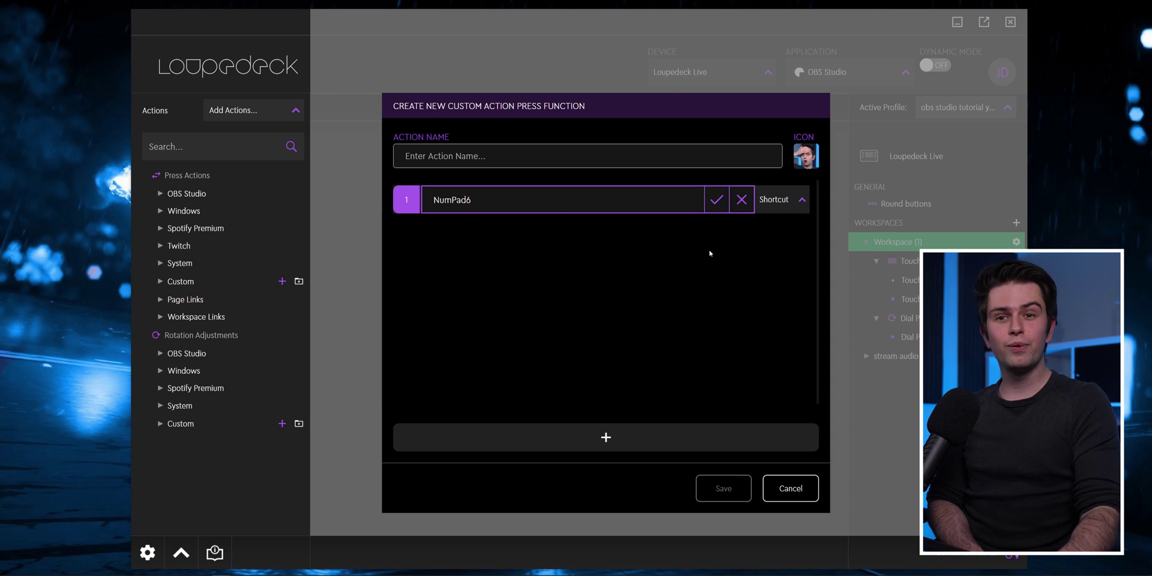
pyautogui.scroll(-1, 769, 207)
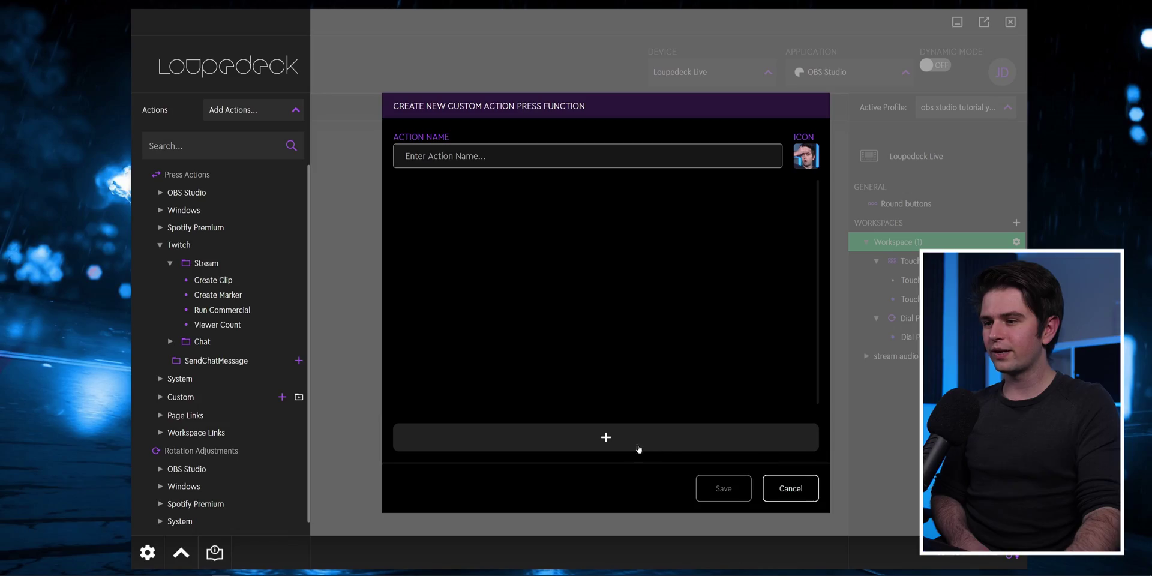
# Add Twitch's Create Clip as the custom action's first function and save the action as clip.
pyautogui.click(605, 438)
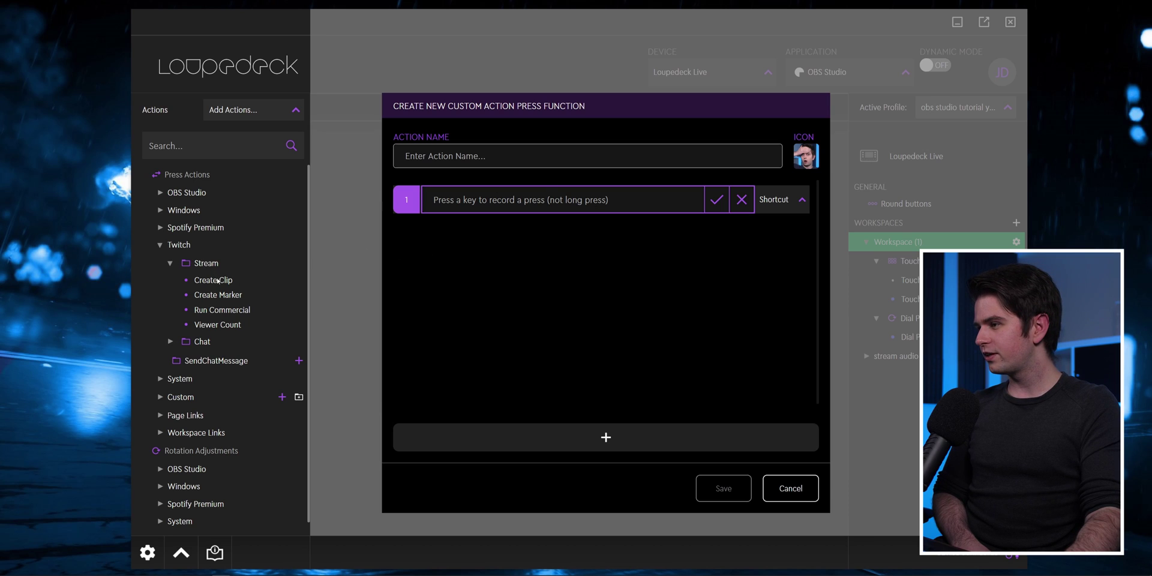
pyautogui.moveTo(532, 202); pyautogui.dragTo(531, 204)
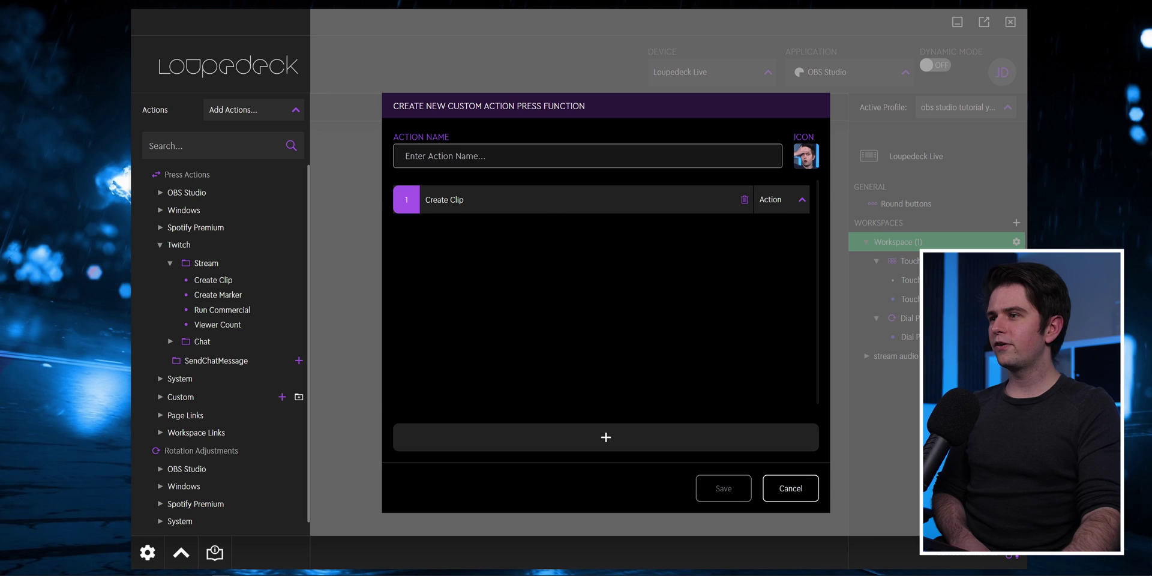
pyautogui.click(471, 157)
pyautogui.write('clip')
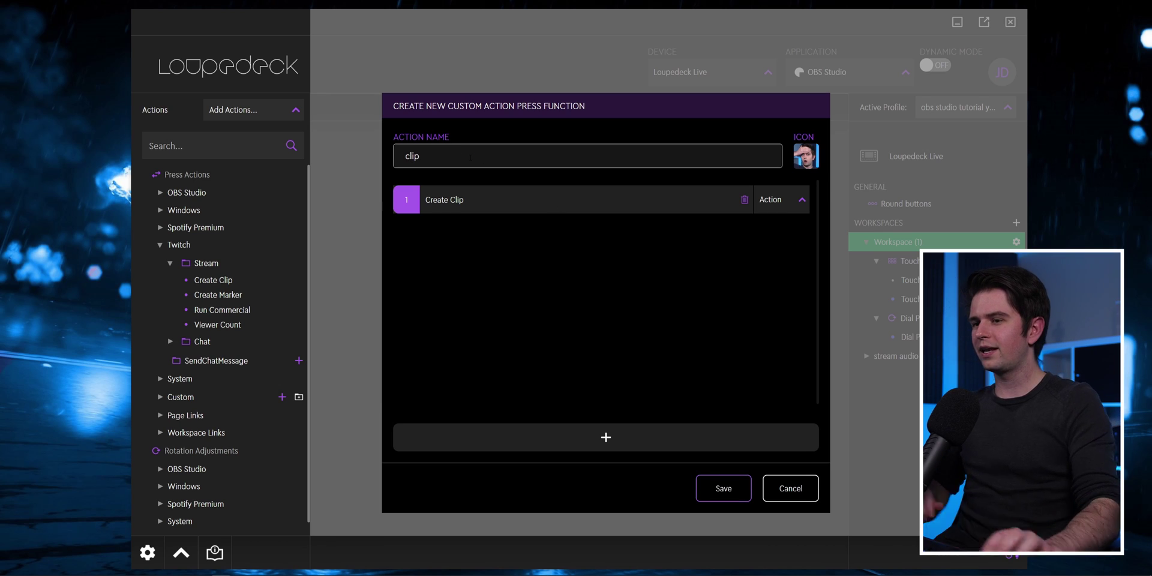
pyautogui.click(723, 489)
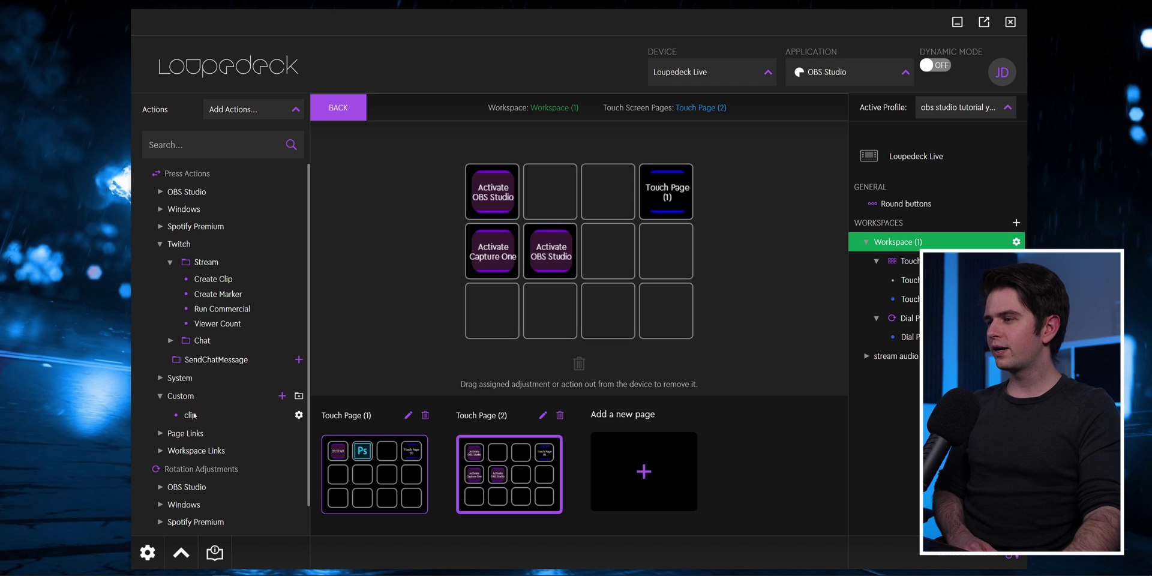
# On Touch Page (2), assign clip to the first row's second button and Clear Chat, Chat Slow Mode and Chat Followers-Only across the third row.
pyautogui.moveTo(528, 203); pyautogui.dragTo(530, 204)
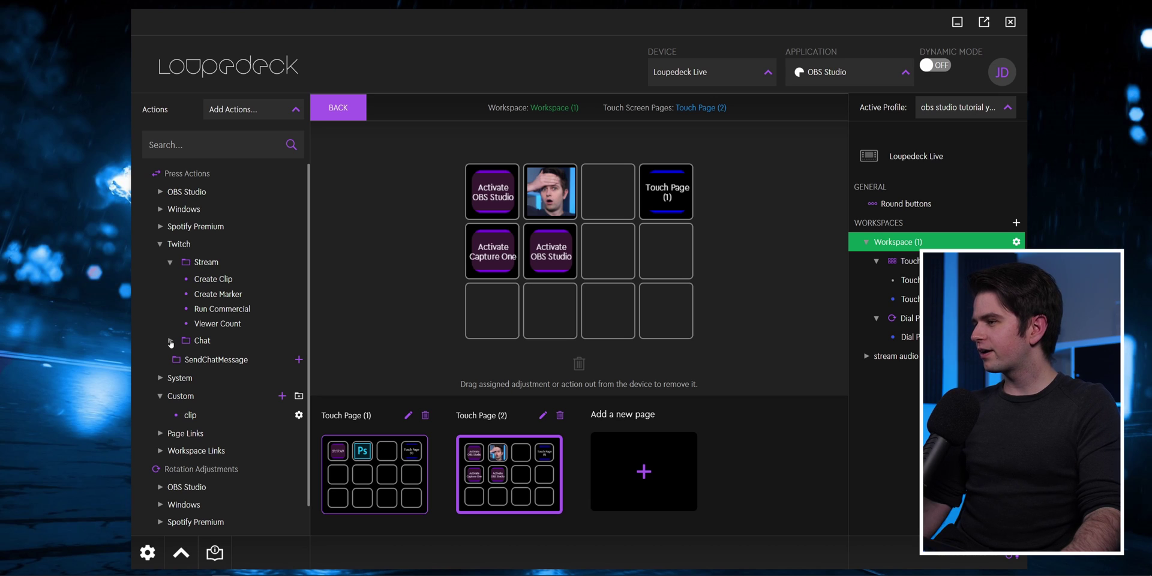
pyautogui.click(170, 341)
pyautogui.scroll(-2, 222, 302)
pyautogui.scroll(1, 222, 302)
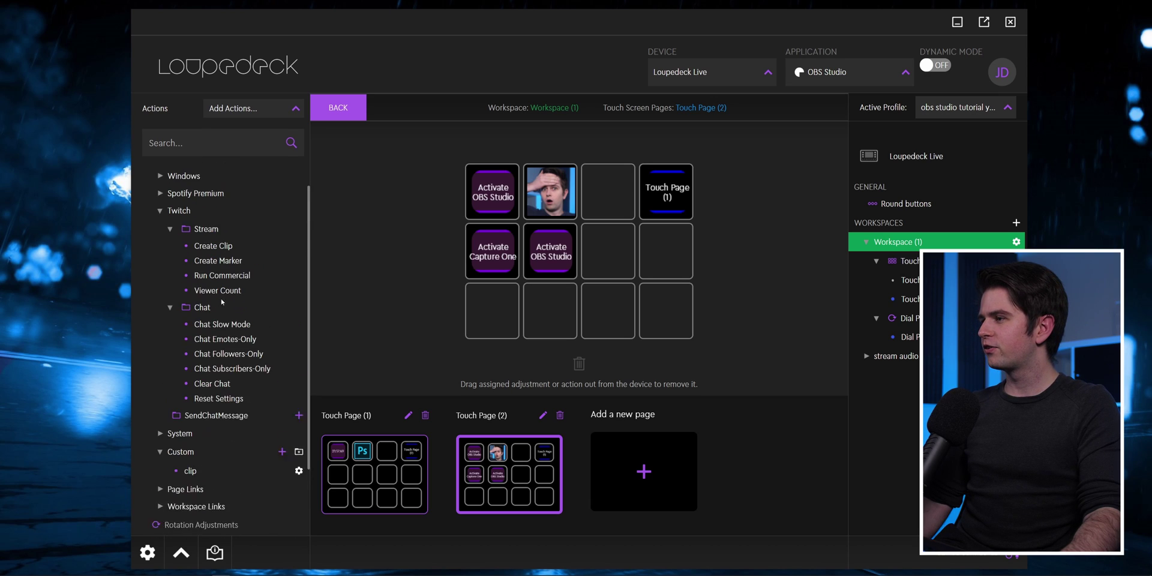
pyautogui.scroll(1, 222, 302)
pyautogui.moveTo(222, 404); pyautogui.dragTo(480, 309)
pyautogui.moveTo(231, 352); pyautogui.dragTo(551, 310)
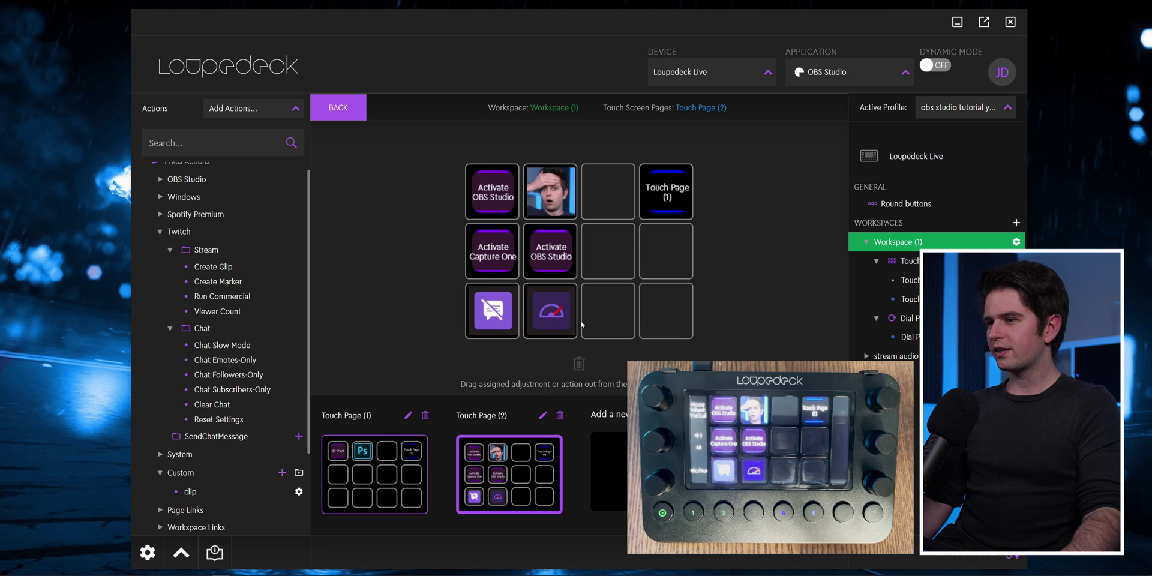
pyautogui.moveTo(229, 375); pyautogui.dragTo(621, 313)
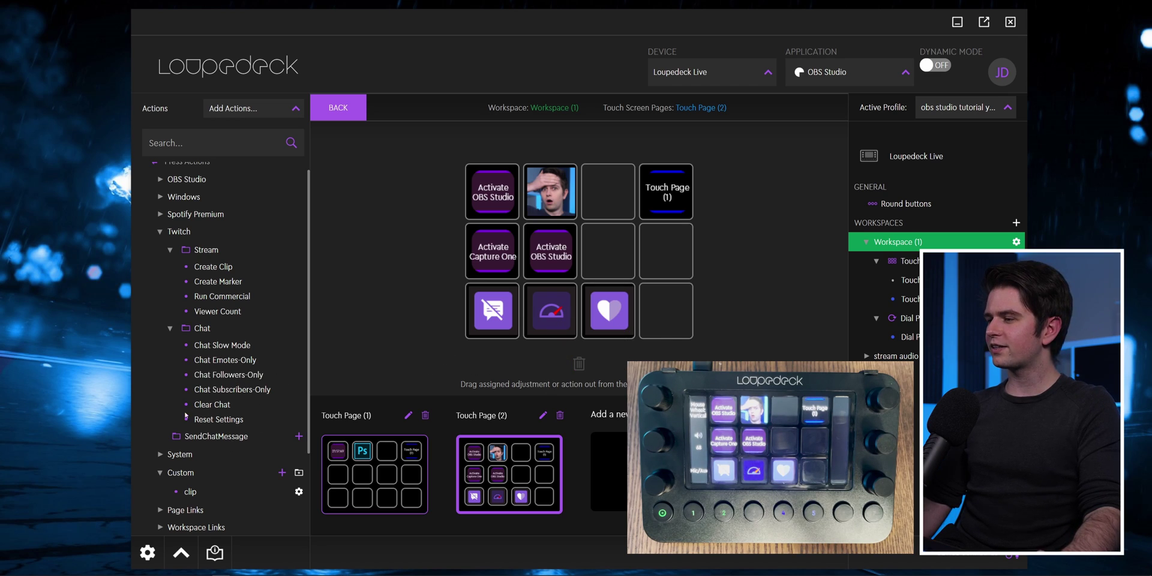
# Create a Twitch send chat message action named !commands with the message text !commands.
pyautogui.click(299, 437)
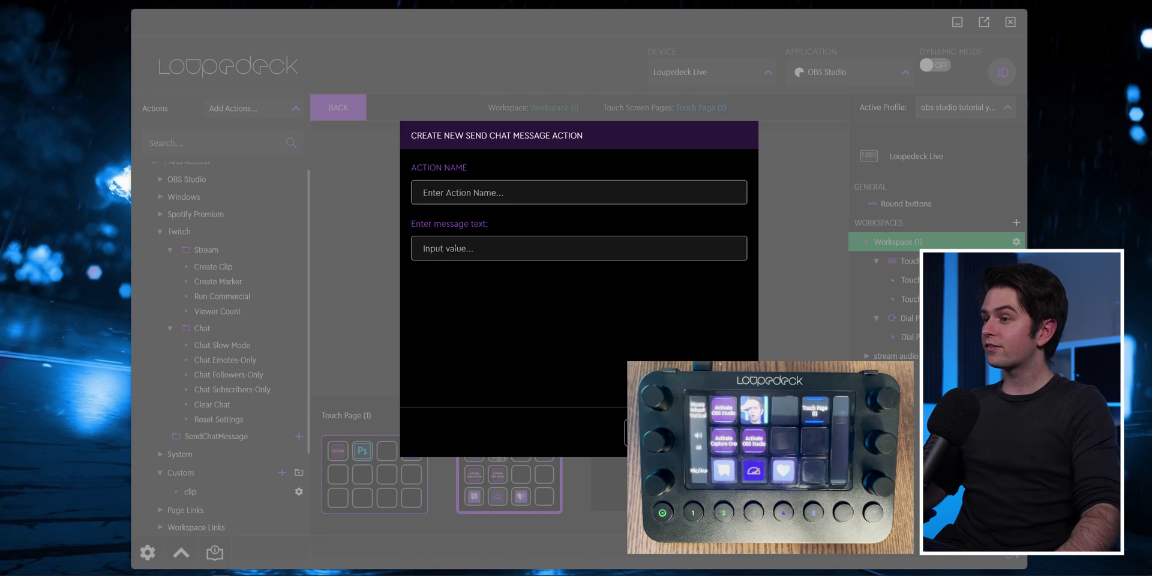
pyautogui.write('!c')
pyautogui.click(455, 249)
pyautogui.write('!commands')
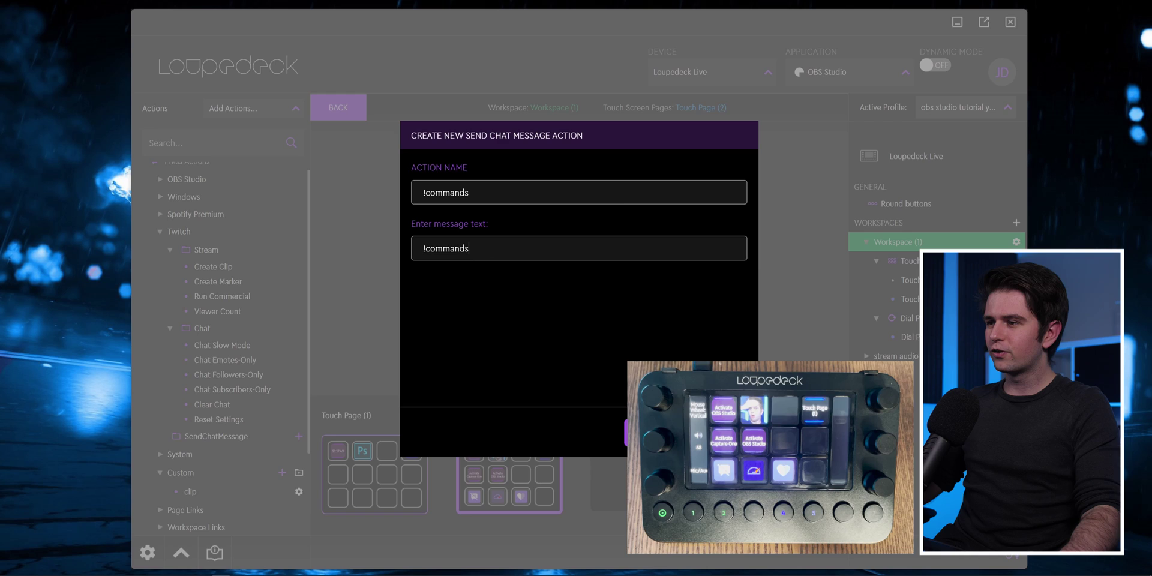
pyautogui.press('Return')
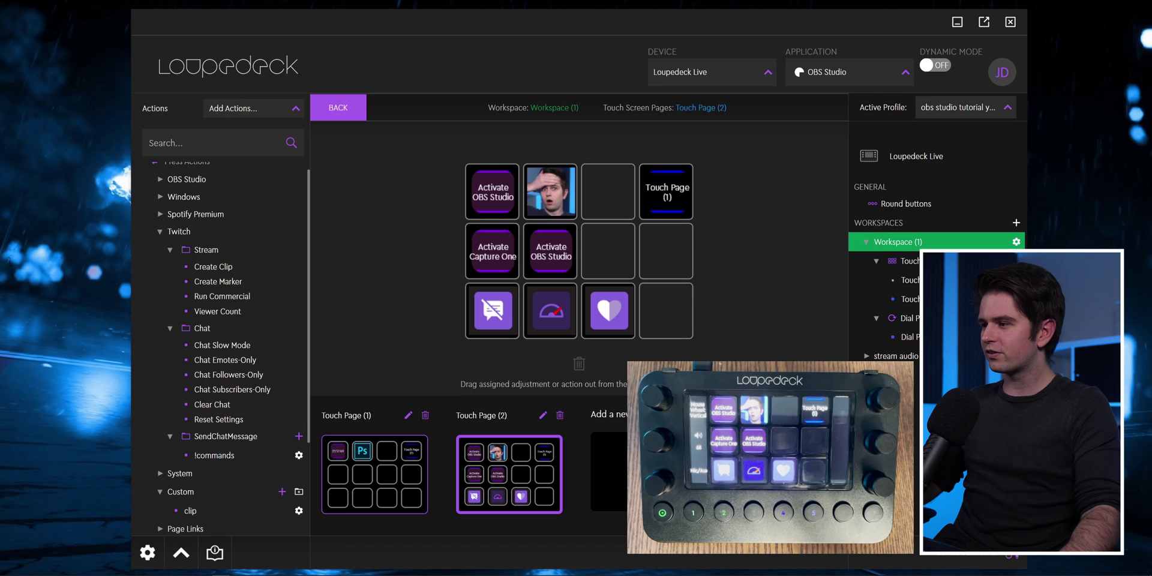